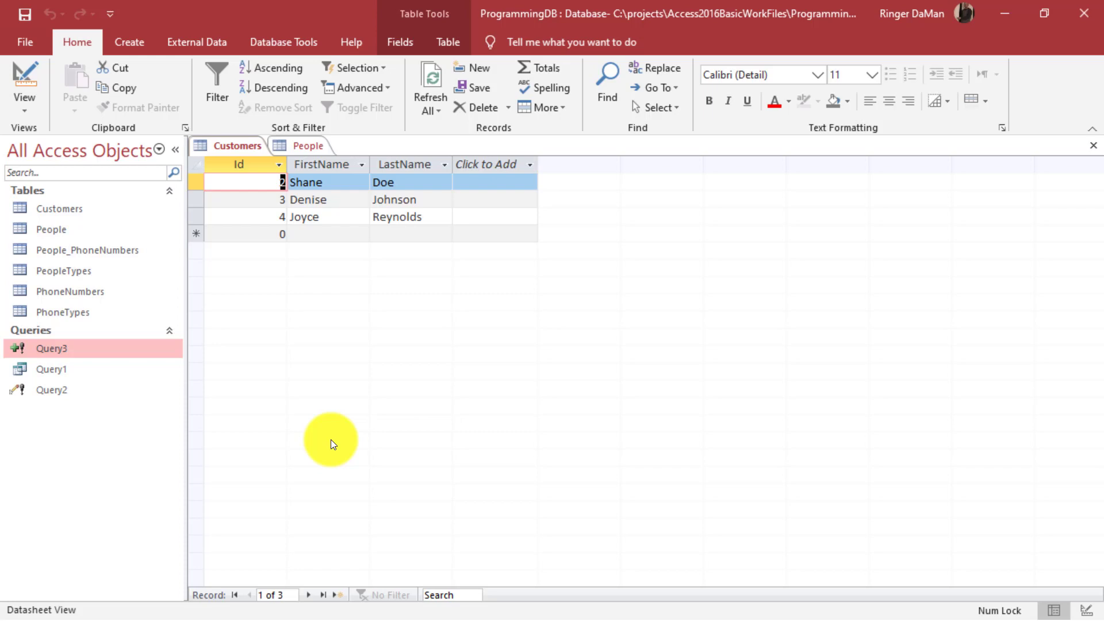
Start a new design-view query, Query4, and add the Customers table to it
{"action": "left_click", "coordinate": [141, 39]}
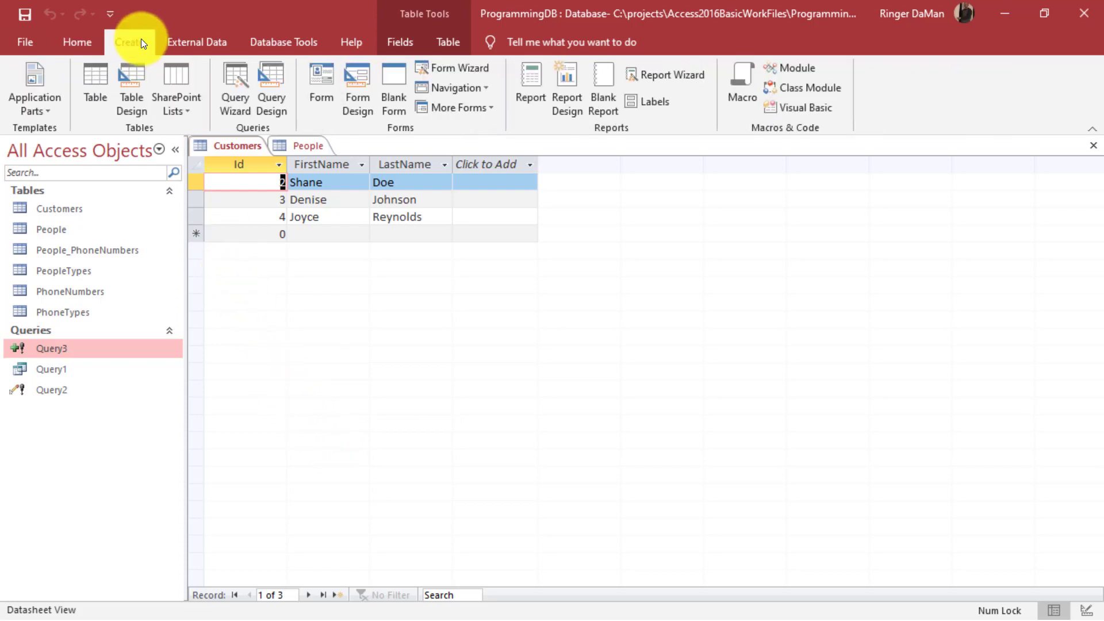
{"action": "left_click", "coordinate": [282, 73]}
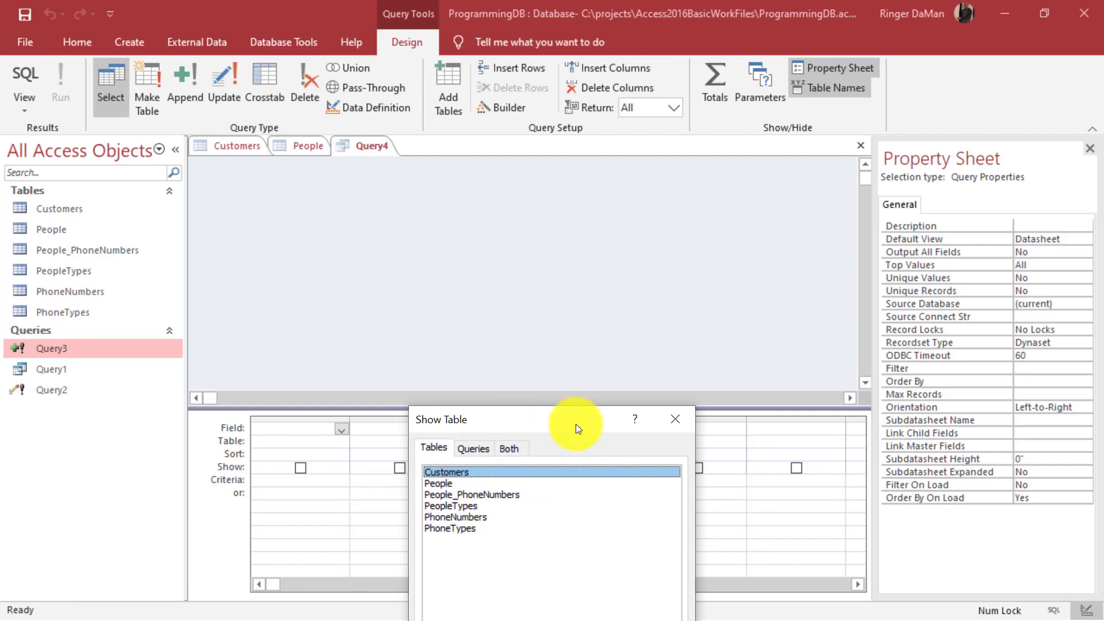
{"action": "left_click_drag", "start_coordinate": [575, 423], "coordinate": [523, 160]}
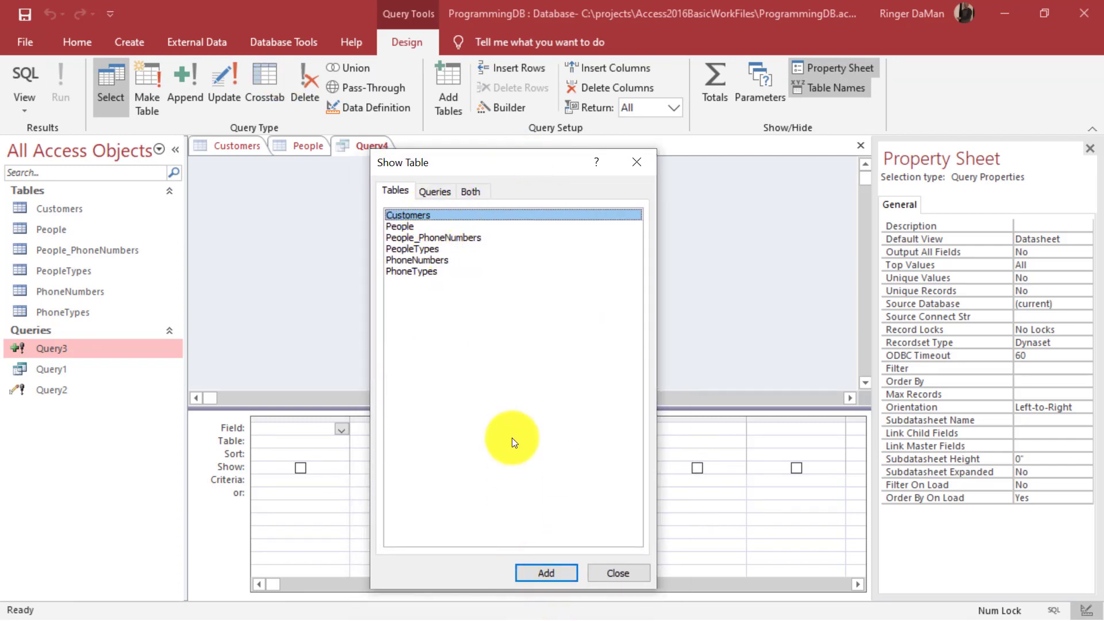
{"action": "left_click", "coordinate": [554, 570]}
{"action": "left_click", "coordinate": [627, 574]}
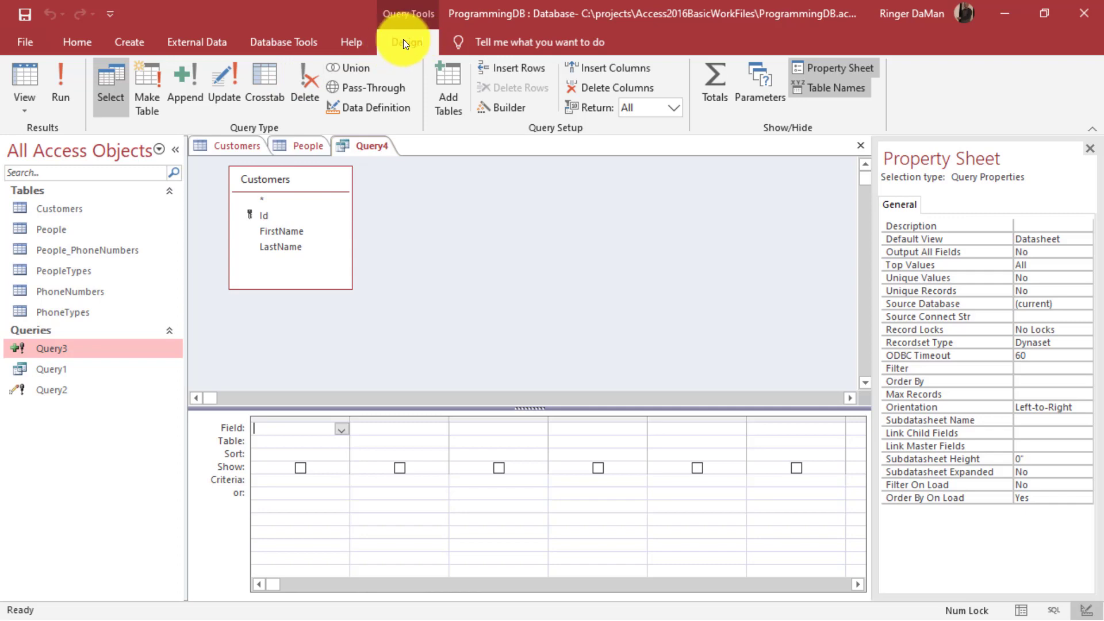
Make Query4 a delete query and try Customers.*, Id and FirstName in column one, ending on LastName
{"action": "left_click", "coordinate": [309, 77]}
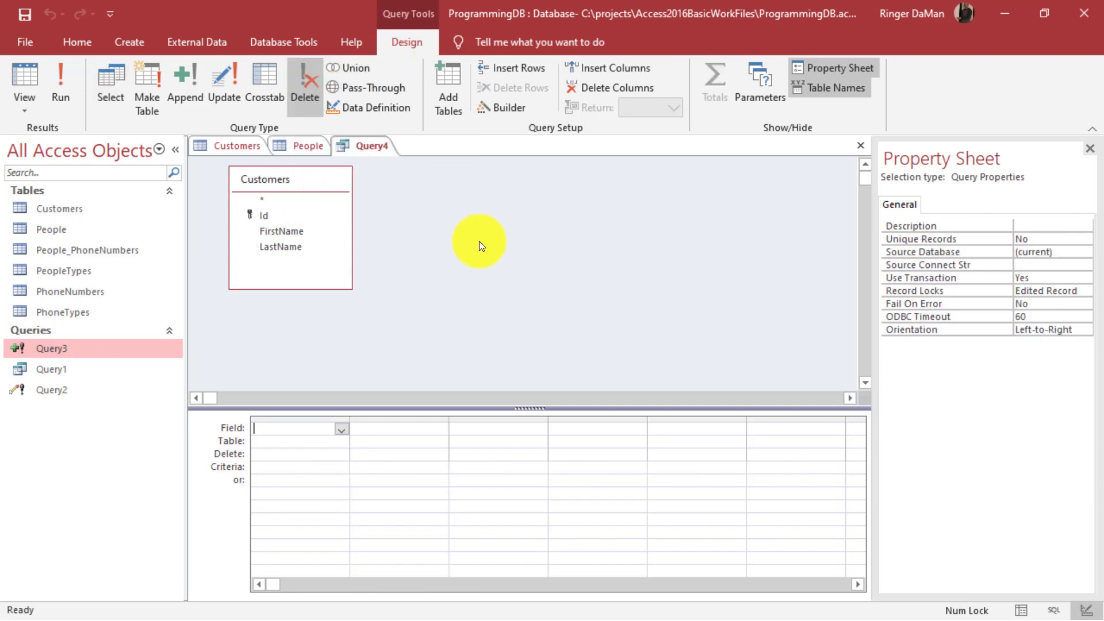
{"action": "left_click", "coordinate": [341, 430]}
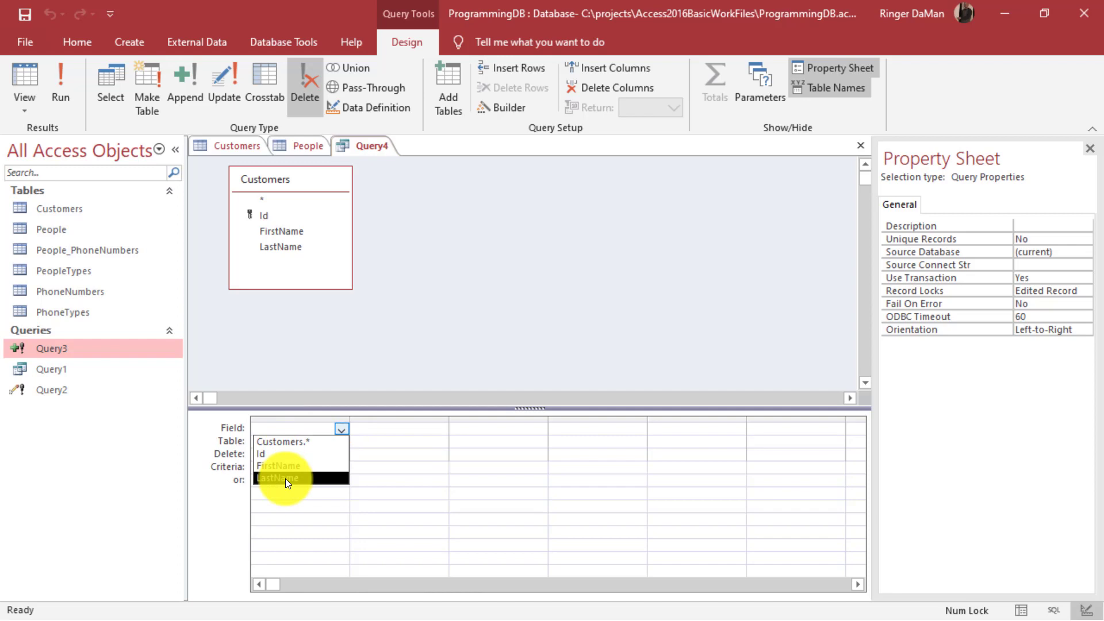
{"action": "left_click", "coordinate": [300, 442]}
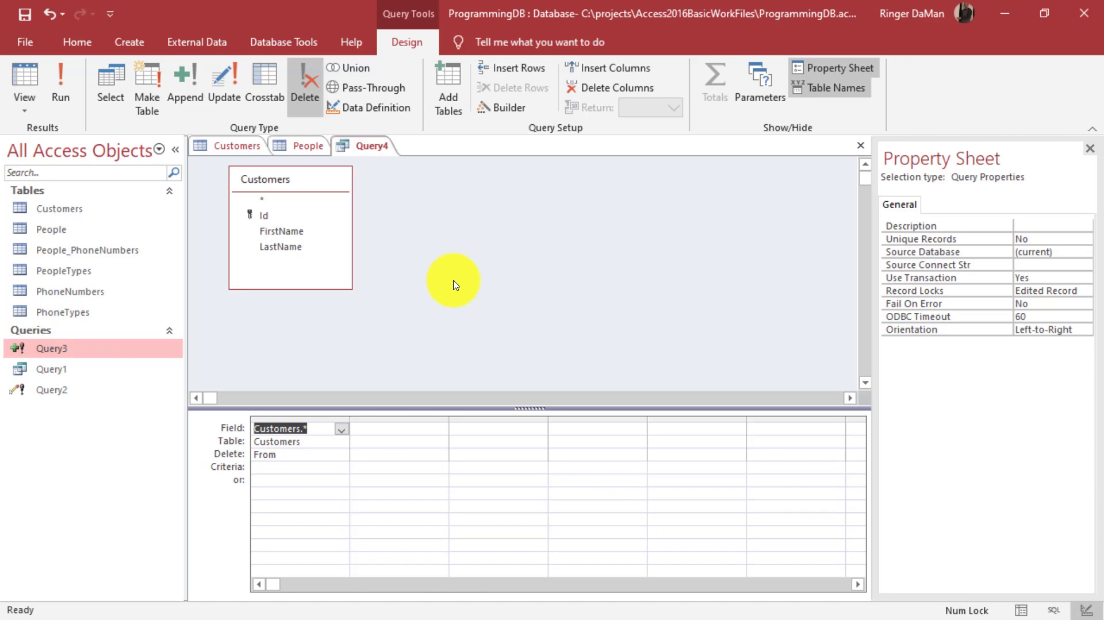
{"action": "left_click", "coordinate": [341, 431]}
{"action": "left_click", "coordinate": [286, 452]}
{"action": "left_click", "coordinate": [341, 429]}
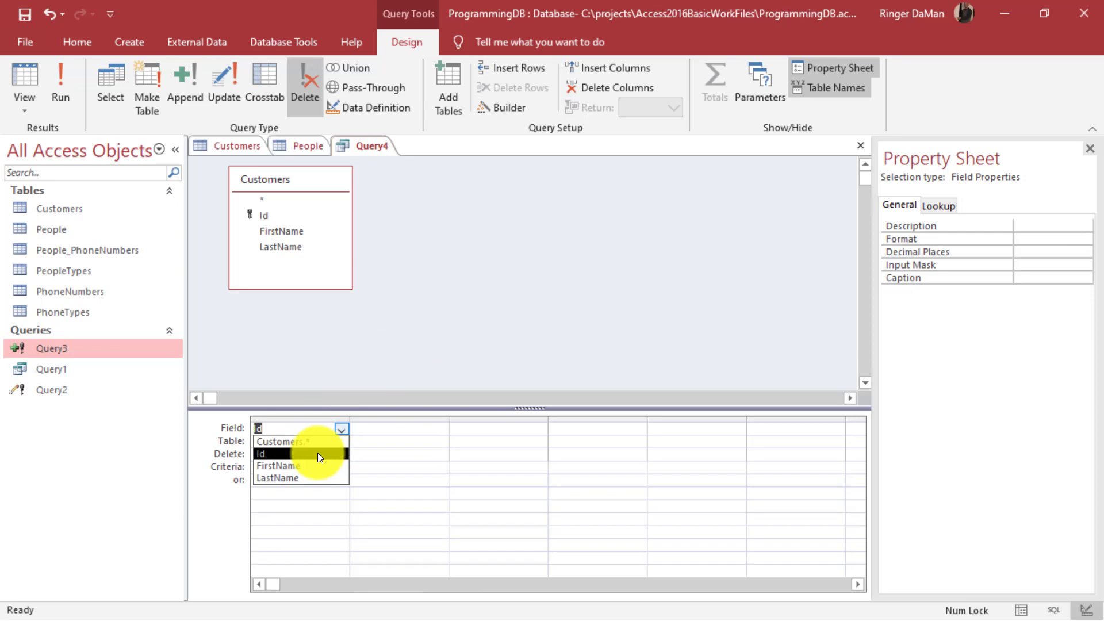
{"action": "left_click", "coordinate": [304, 464]}
{"action": "left_click", "coordinate": [343, 429]}
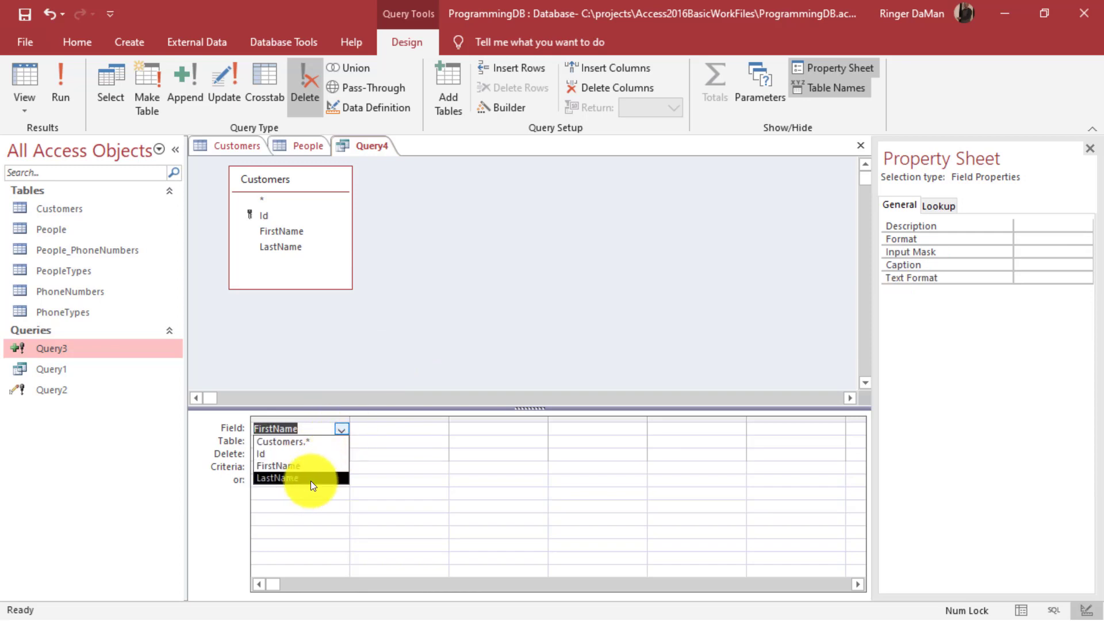
{"action": "left_click", "coordinate": [311, 478]}
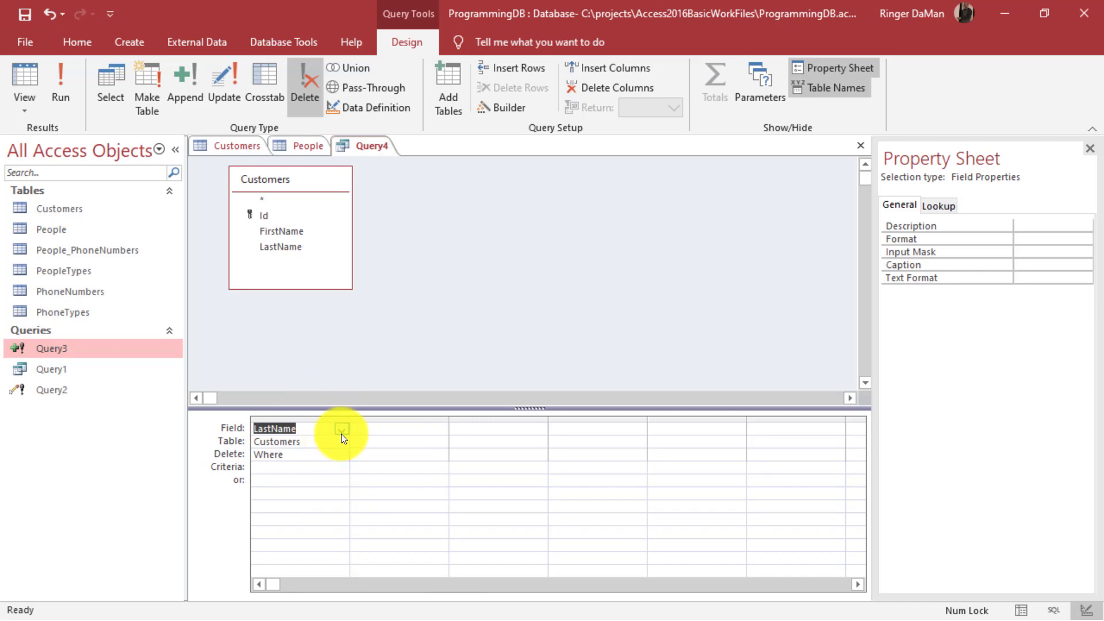
Cycle column one through Customers.*, Id and FirstName again, settling on LastName
{"action": "left_click", "coordinate": [340, 429]}
{"action": "left_click", "coordinate": [283, 441]}
{"action": "left_click", "coordinate": [314, 454]}
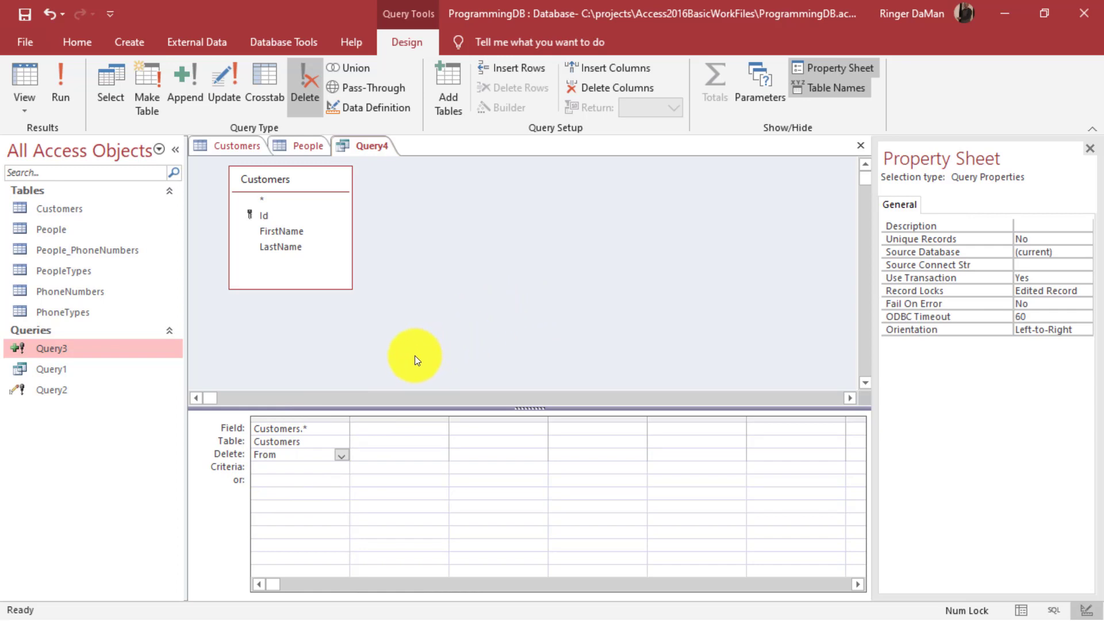
{"action": "left_click", "coordinate": [326, 425]}
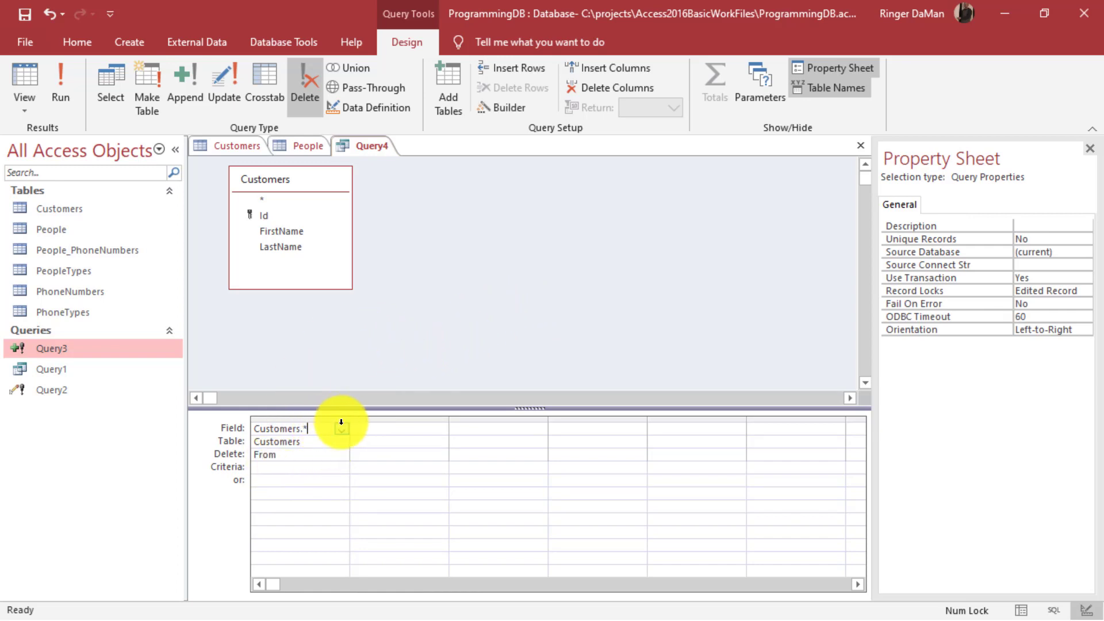
{"action": "left_click", "coordinate": [341, 429]}
{"action": "left_click", "coordinate": [315, 440]}
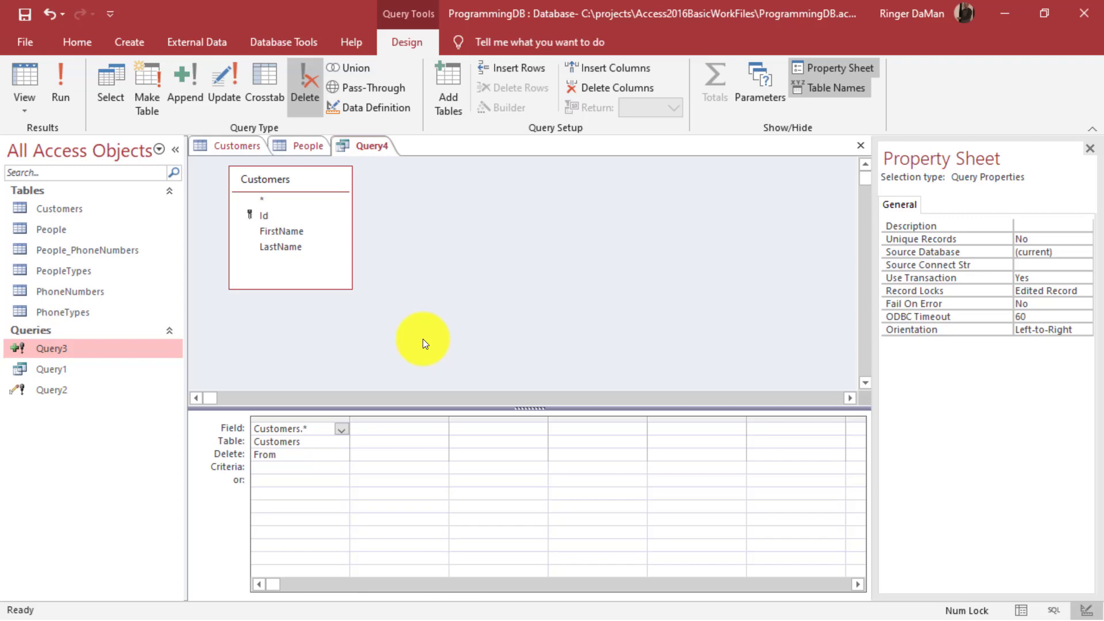
{"action": "left_click", "coordinate": [341, 430]}
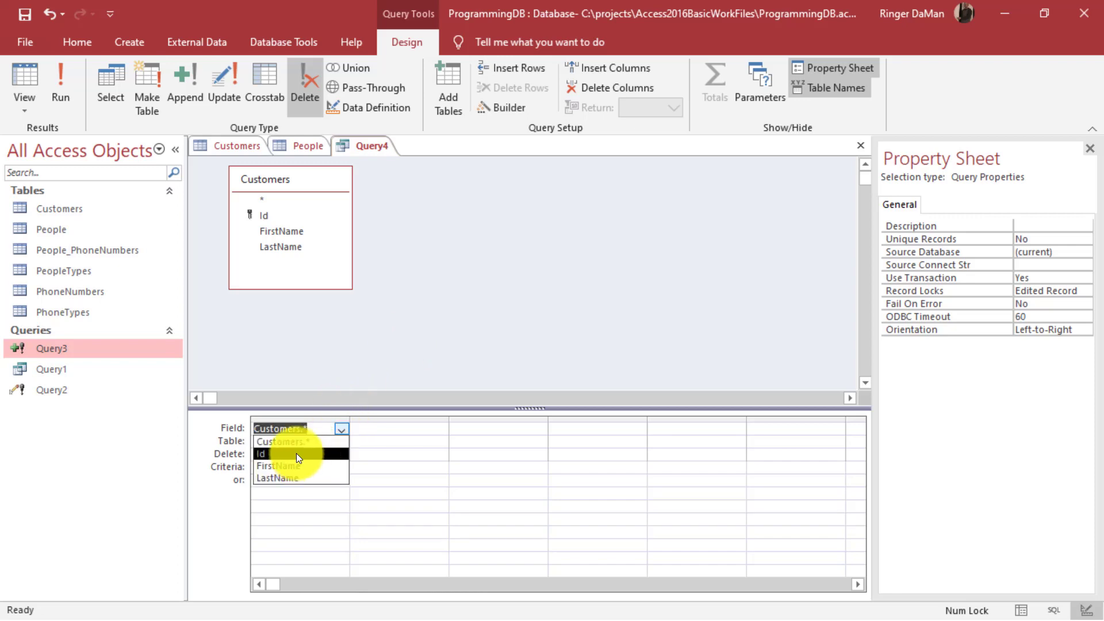
{"action": "left_click", "coordinate": [297, 454]}
{"action": "left_click", "coordinate": [341, 428]}
{"action": "left_click", "coordinate": [302, 466]}
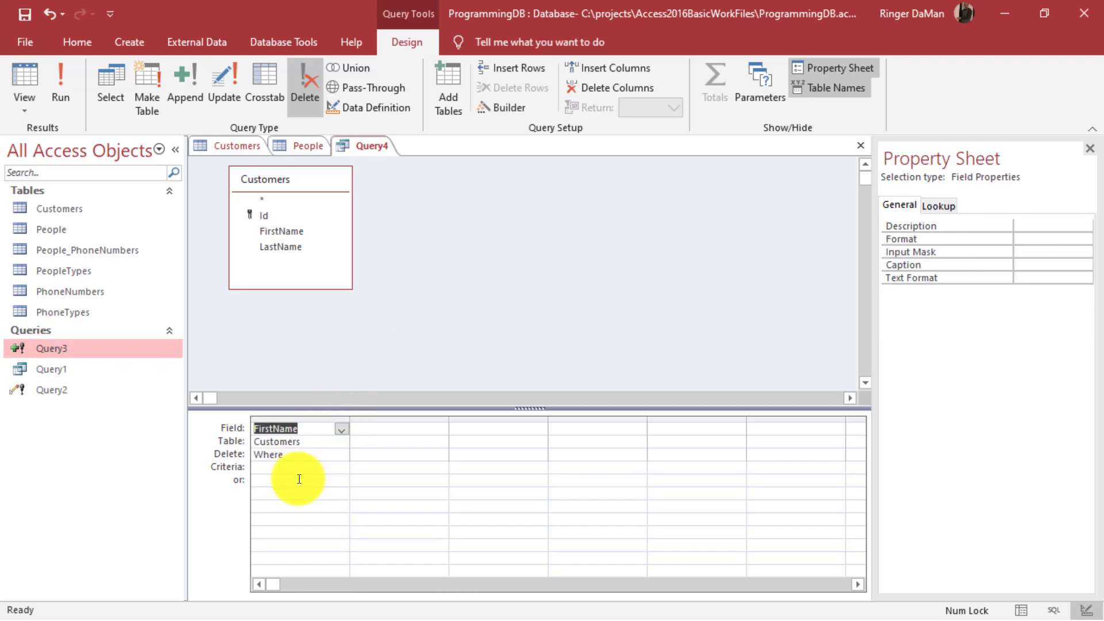
{"action": "left_click", "coordinate": [341, 429]}
{"action": "left_click", "coordinate": [312, 474]}
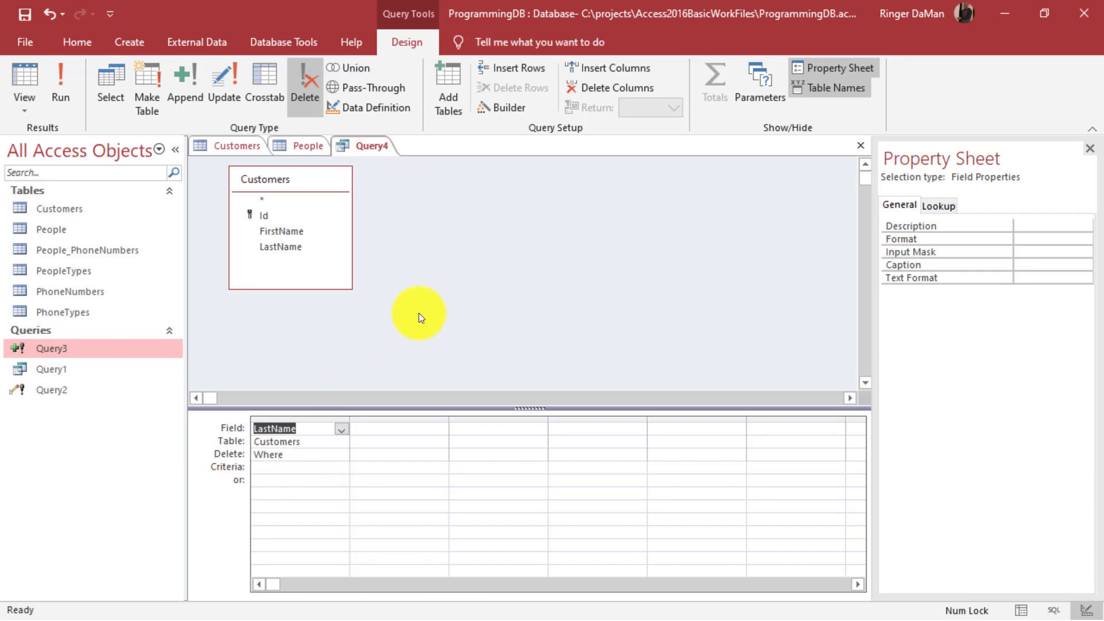
{"action": "left_click", "coordinate": [329, 306]}
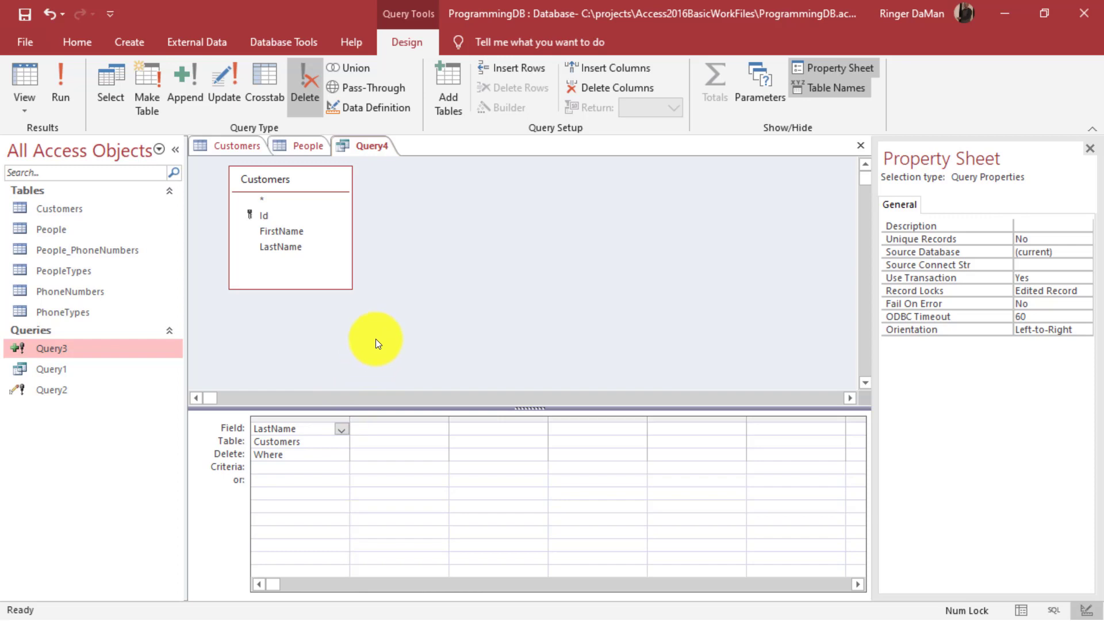
Put Customers.* back in column one so it deletes From Customers, after checking the table's records
{"action": "left_click", "coordinate": [340, 427]}
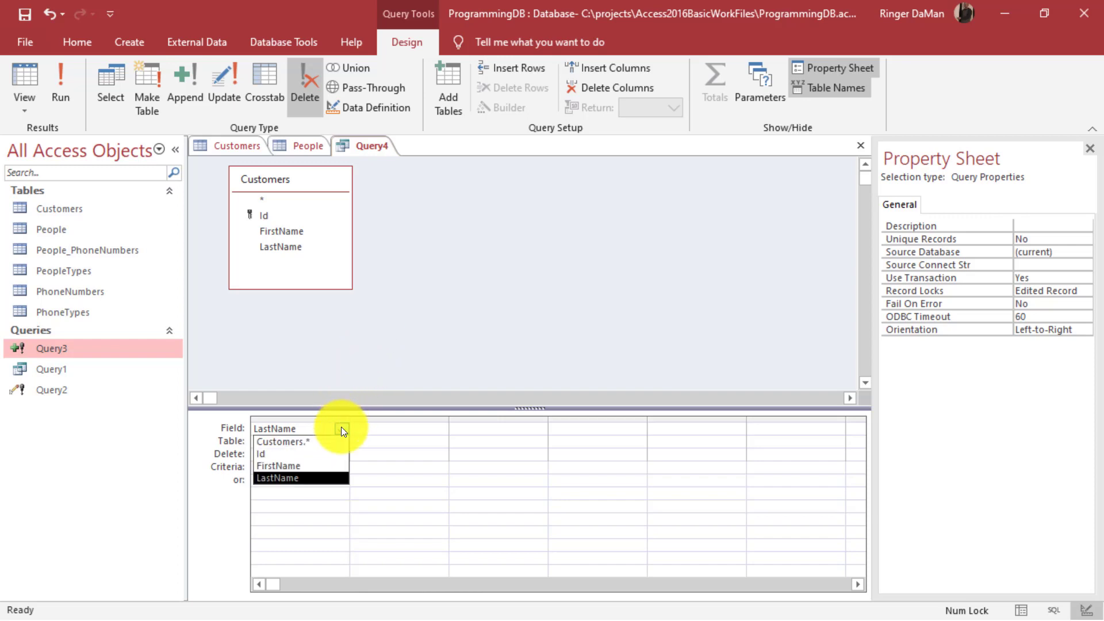
{"action": "left_click", "coordinate": [305, 441]}
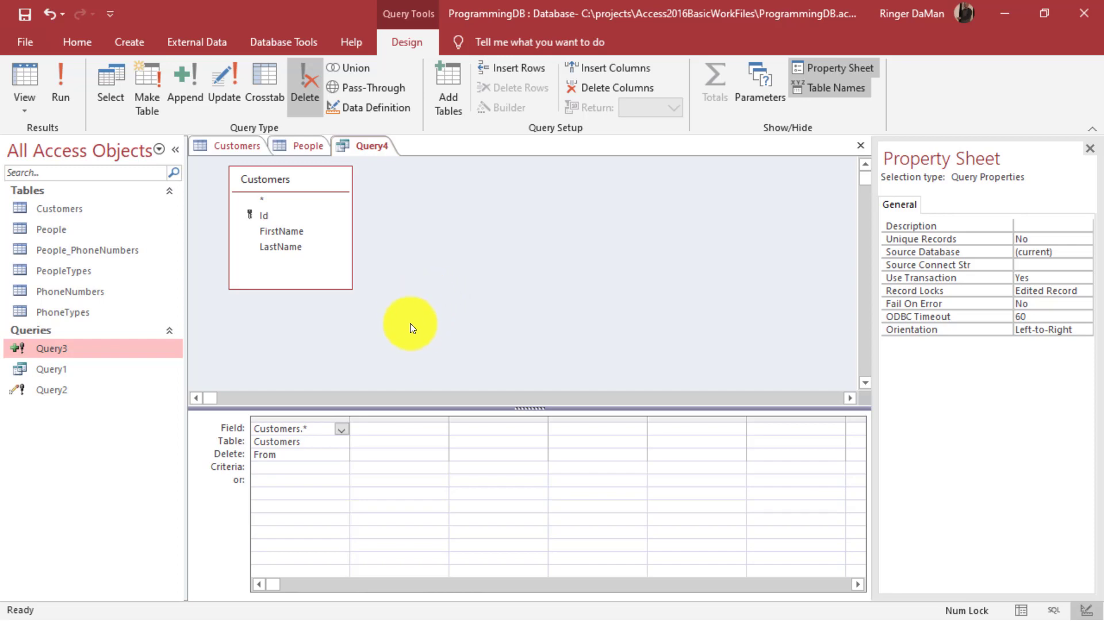
{"action": "left_click", "coordinate": [233, 148]}
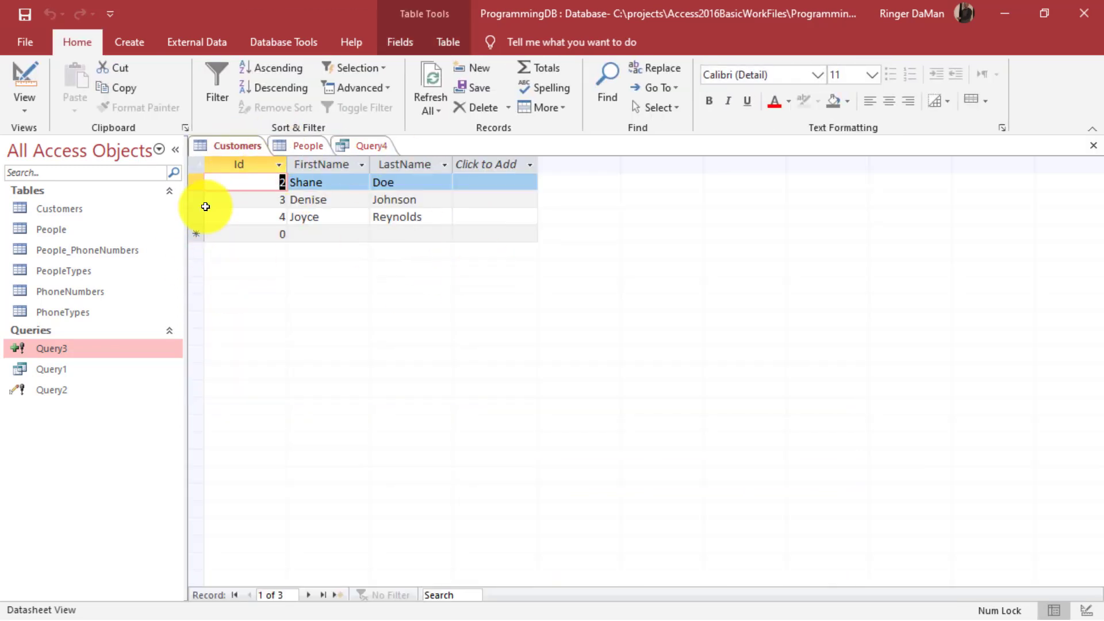
{"action": "left_click", "coordinate": [369, 146]}
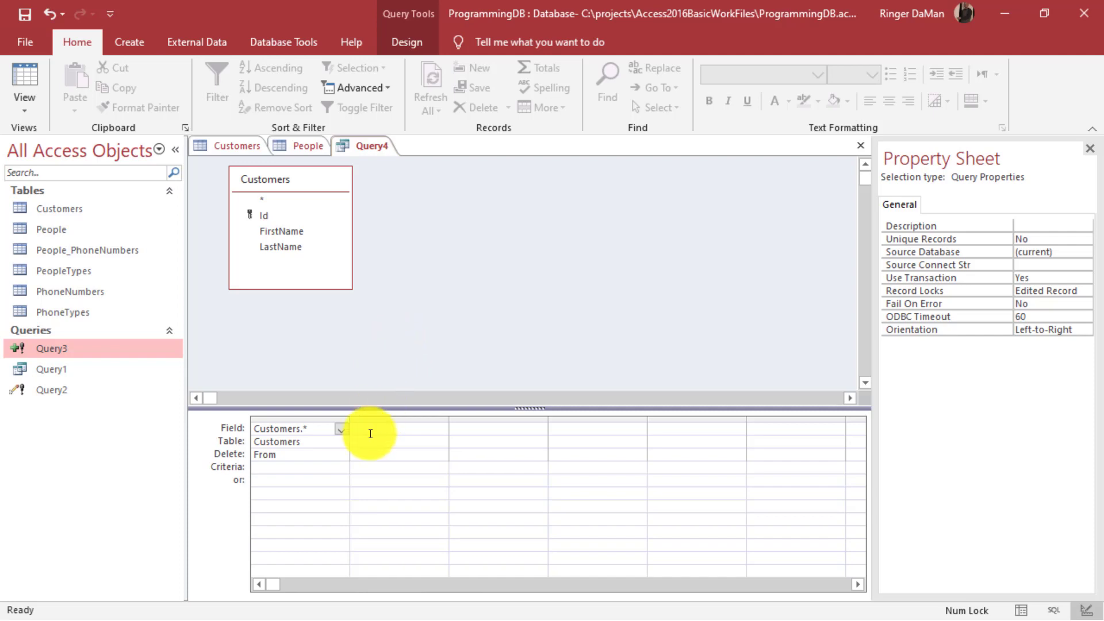
Add the Customers Id field as the second column and check the table's Id values
{"action": "left_click", "coordinate": [429, 426]}
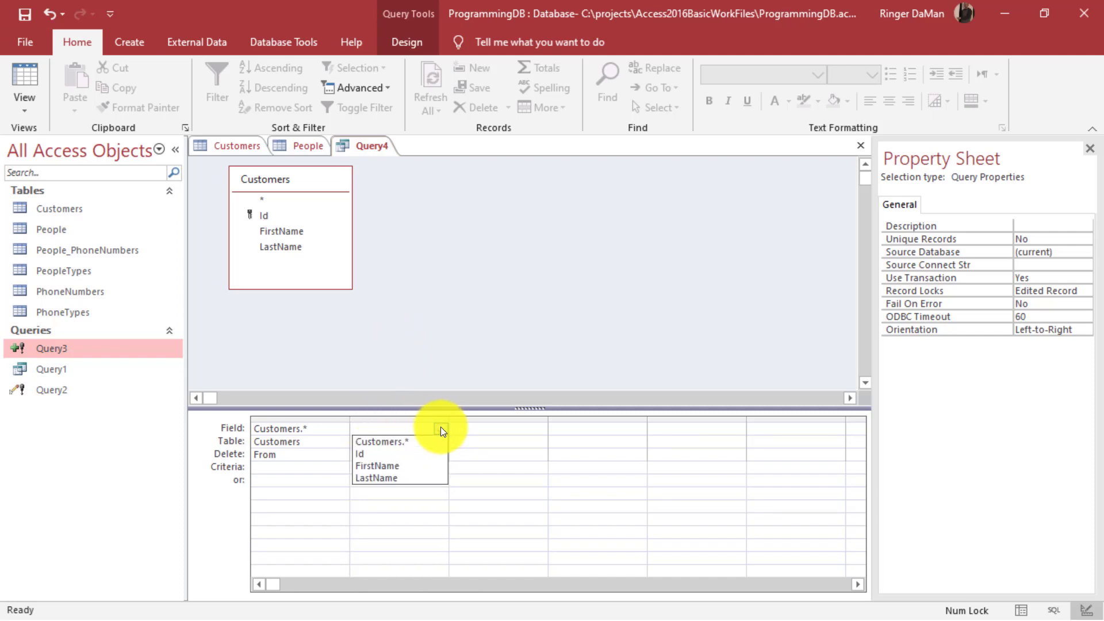
{"action": "left_click", "coordinate": [365, 453]}
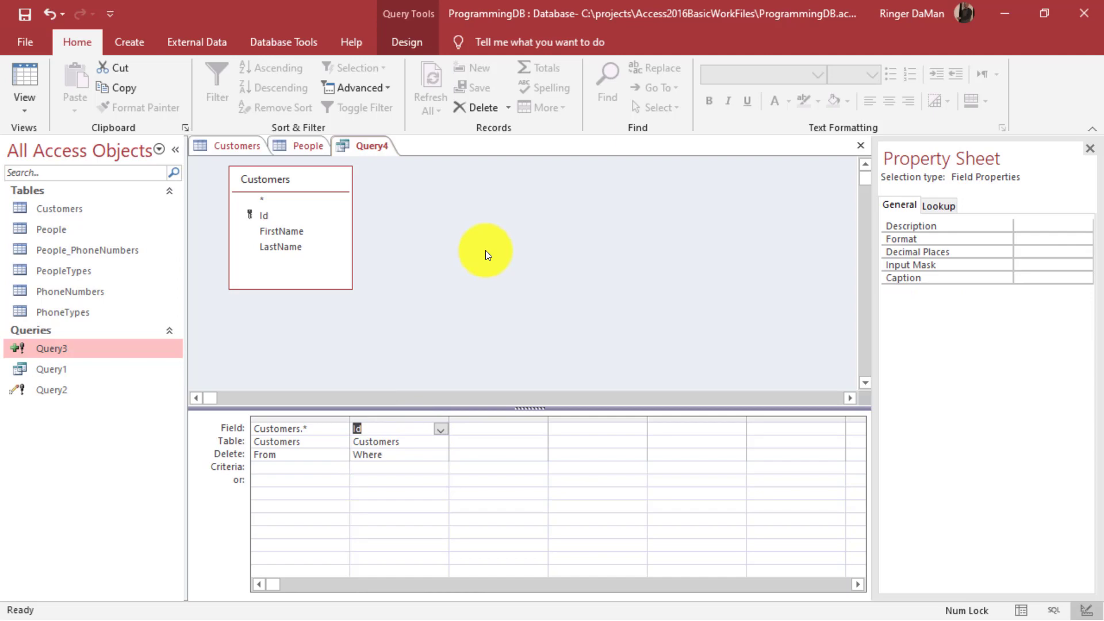
{"action": "left_click", "coordinate": [236, 145]}
{"action": "left_click", "coordinate": [247, 181]}
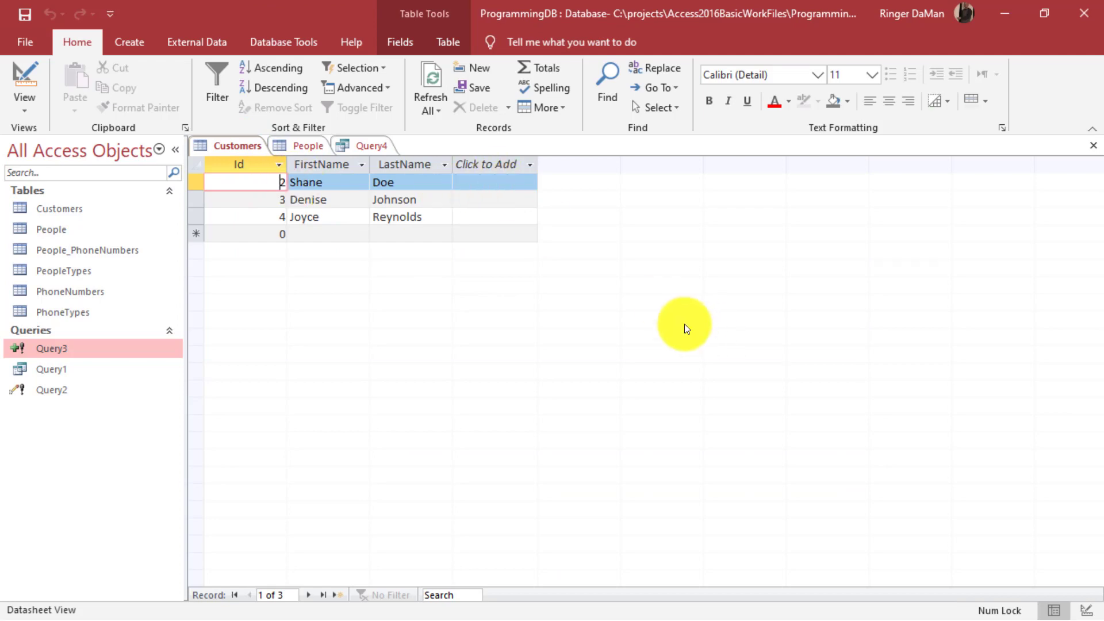
{"action": "left_click", "coordinate": [371, 146]}
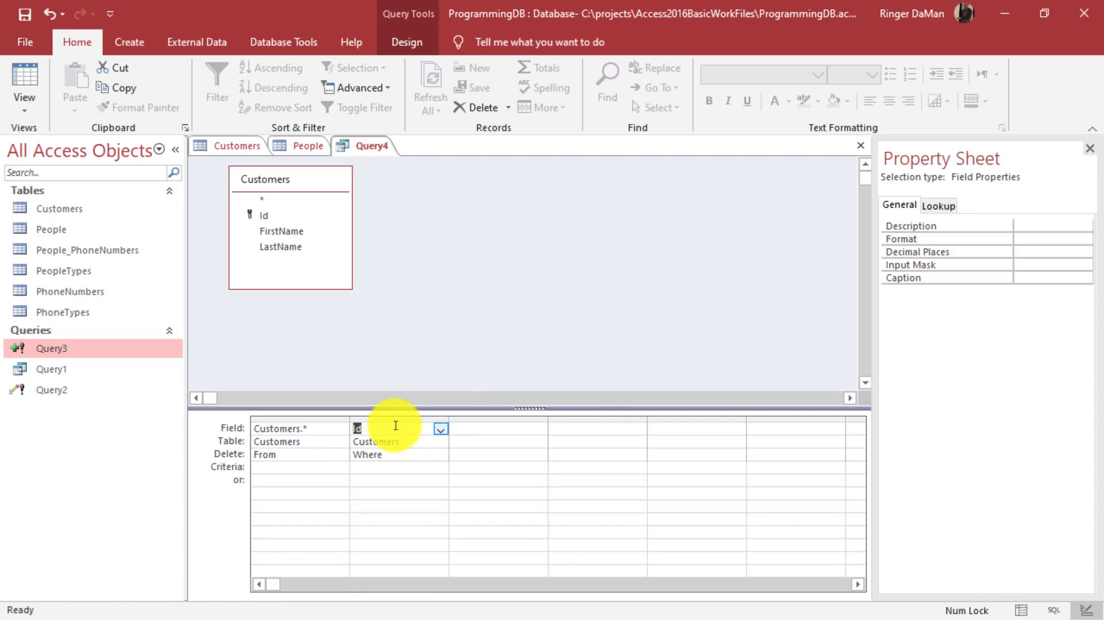
Give the Id column a Where criterion of 2
{"action": "double_click", "coordinate": [380, 455]}
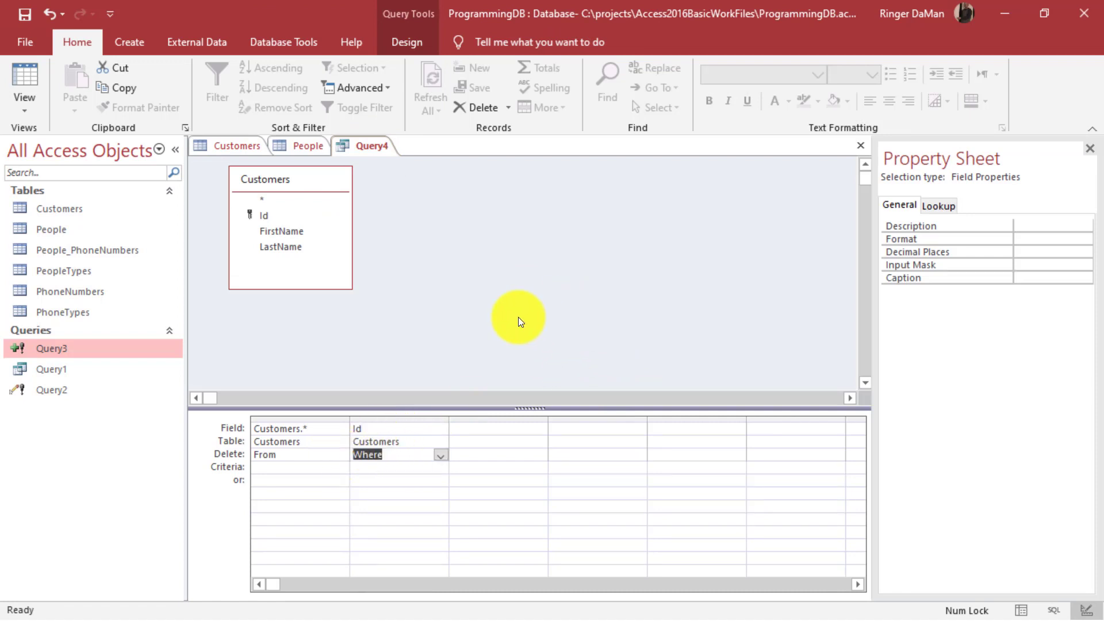
{"action": "left_click", "coordinate": [394, 473]}
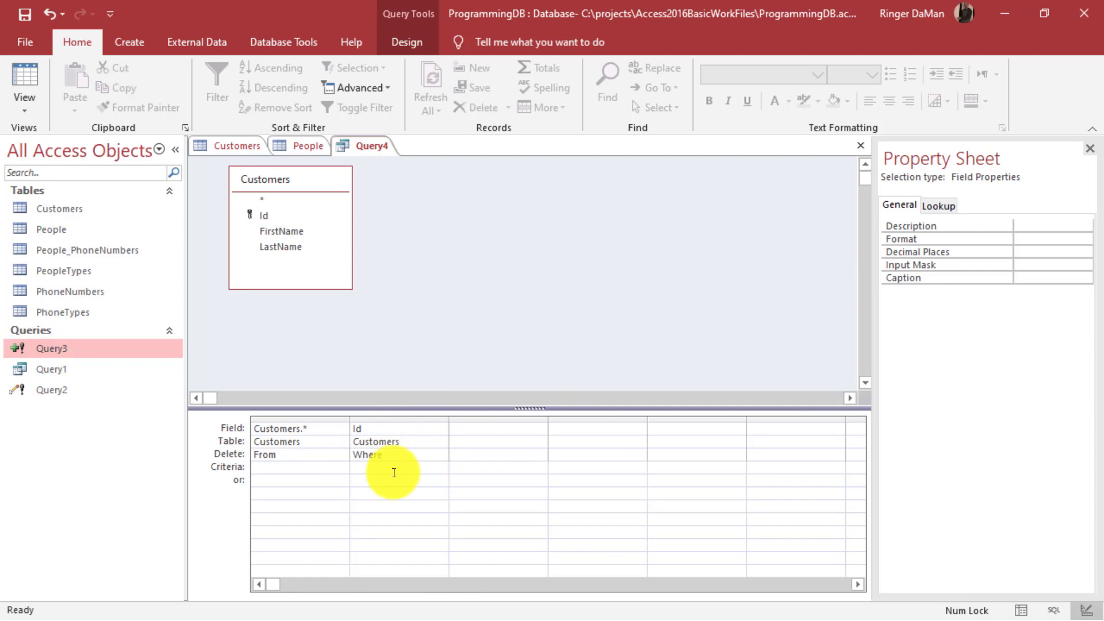
{"action": "type", "text": "2"}
{"action": "left_click", "coordinate": [492, 253]}
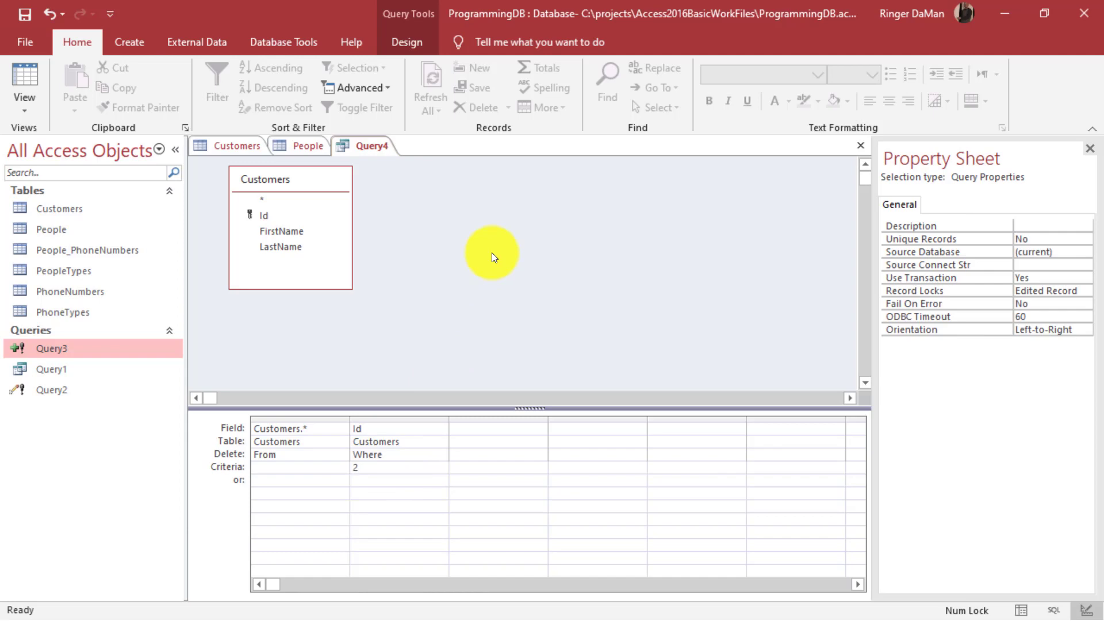
{"action": "right_click", "coordinate": [491, 253]}
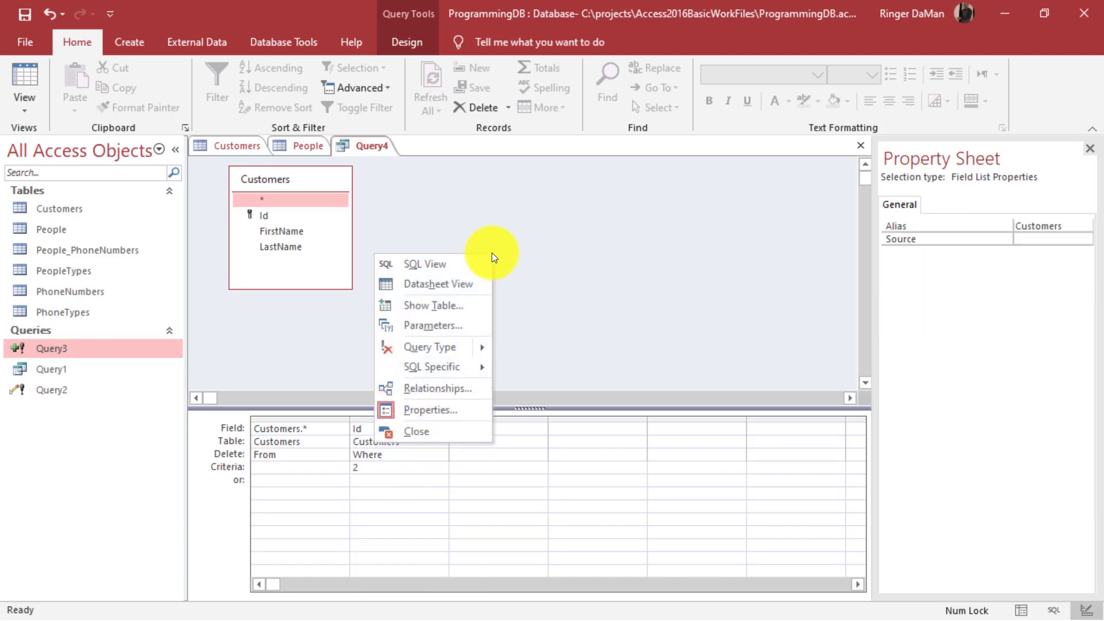
{"action": "left_click", "coordinate": [432, 265]}
{"action": "left_click", "coordinate": [391, 255]}
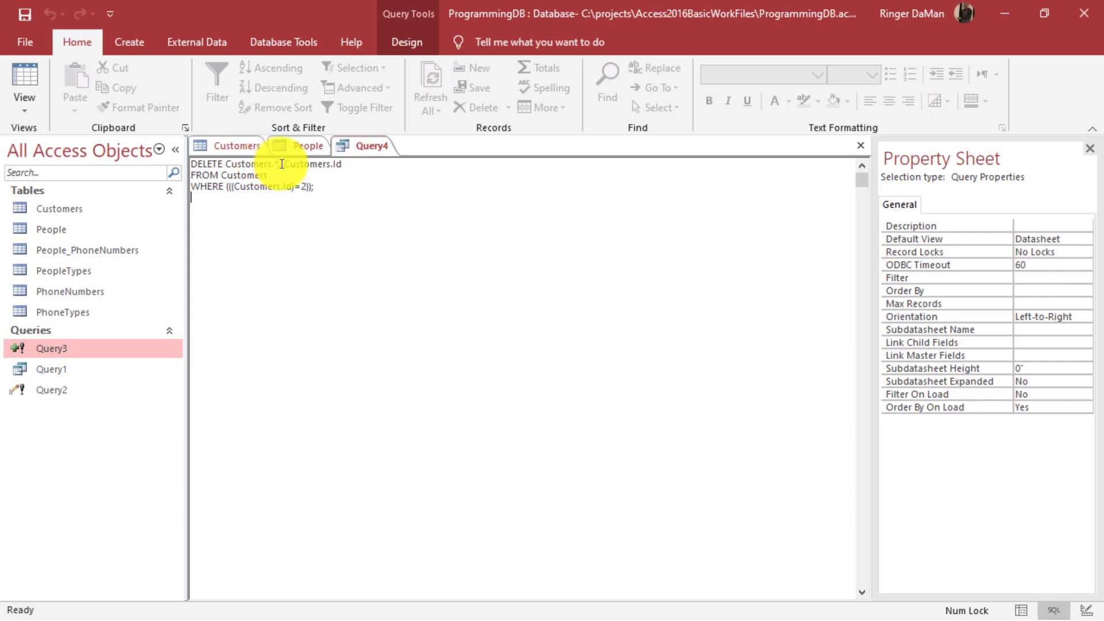
{"action": "left_click_drag", "start_coordinate": [284, 164], "coordinate": [301, 164]}
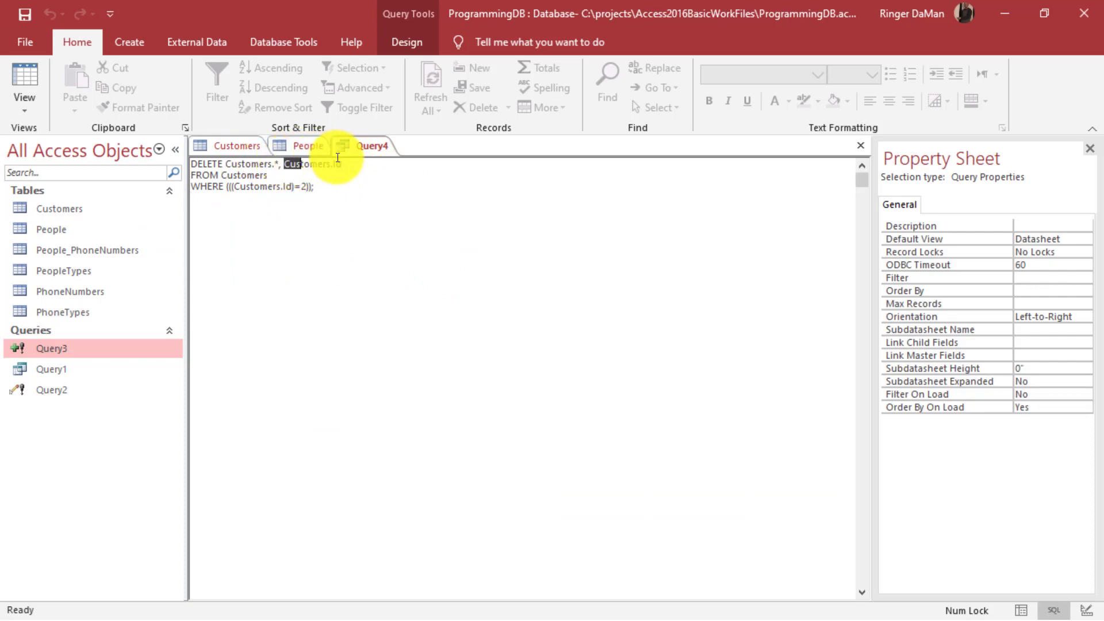
{"action": "left_click", "coordinate": [429, 172]}
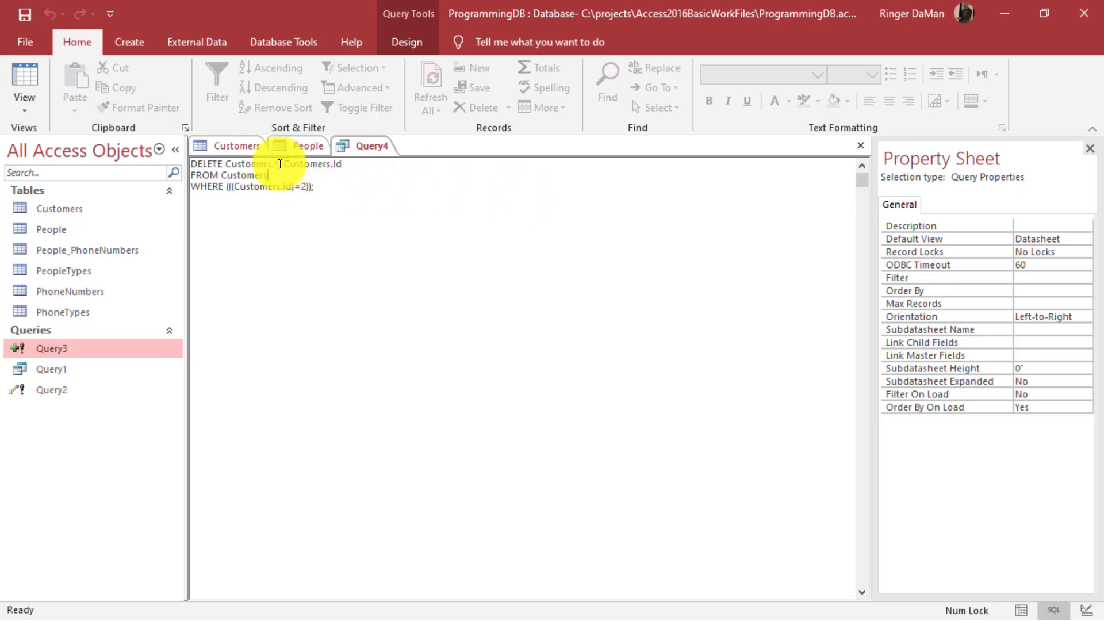
{"action": "left_click_drag", "start_coordinate": [282, 164], "coordinate": [343, 164]}
{"action": "left_click", "coordinate": [476, 203]}
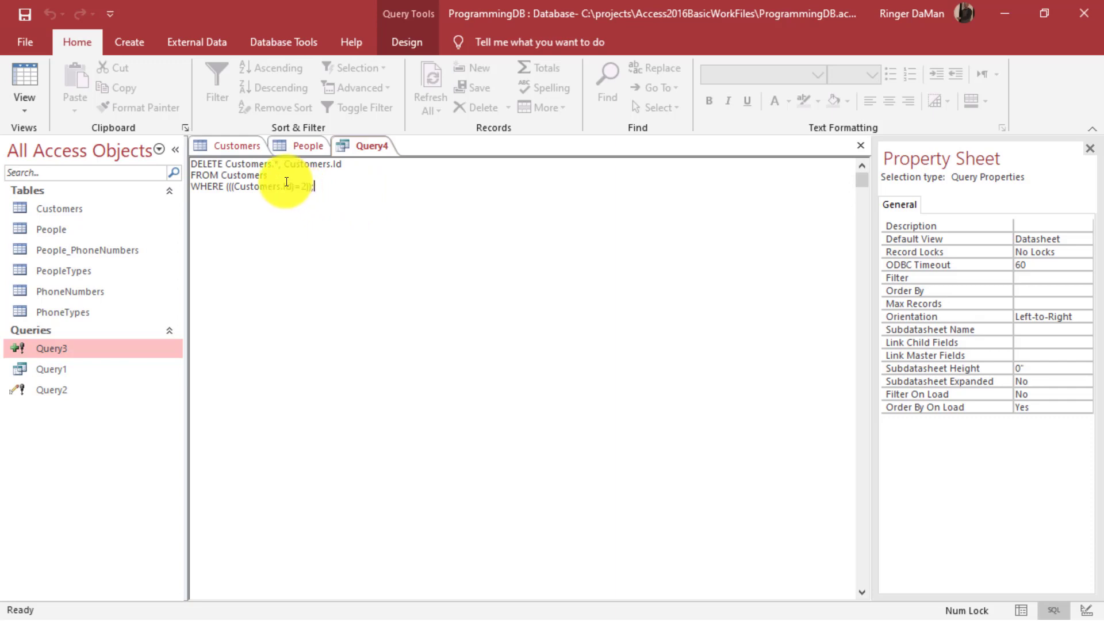
{"action": "left_click_drag", "start_coordinate": [268, 174], "coordinate": [148, 178]}
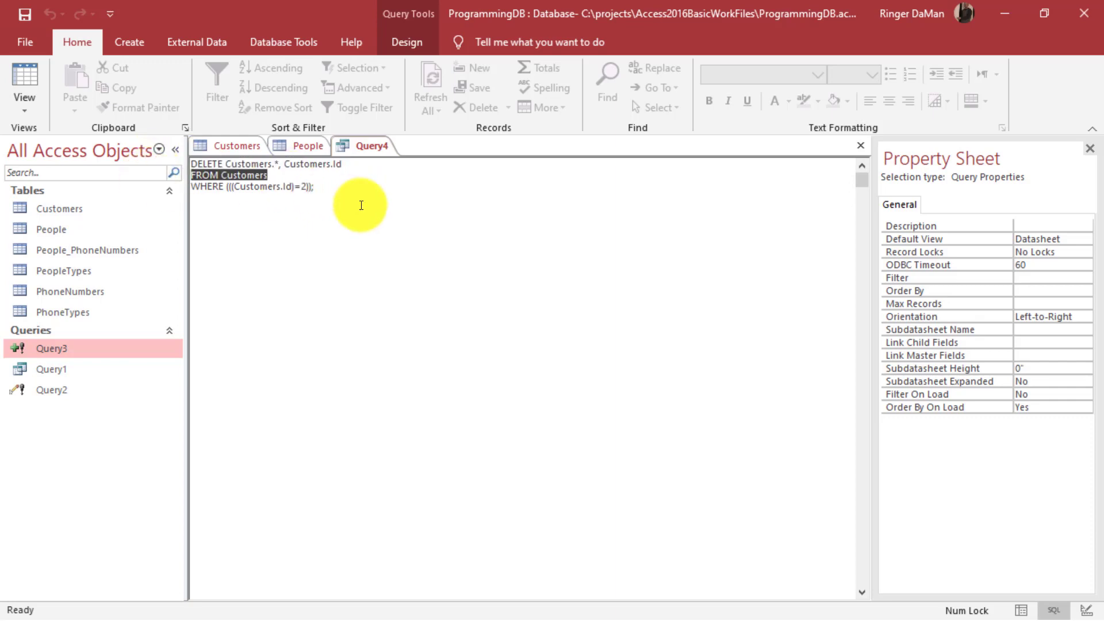
{"action": "left_click", "coordinate": [423, 212]}
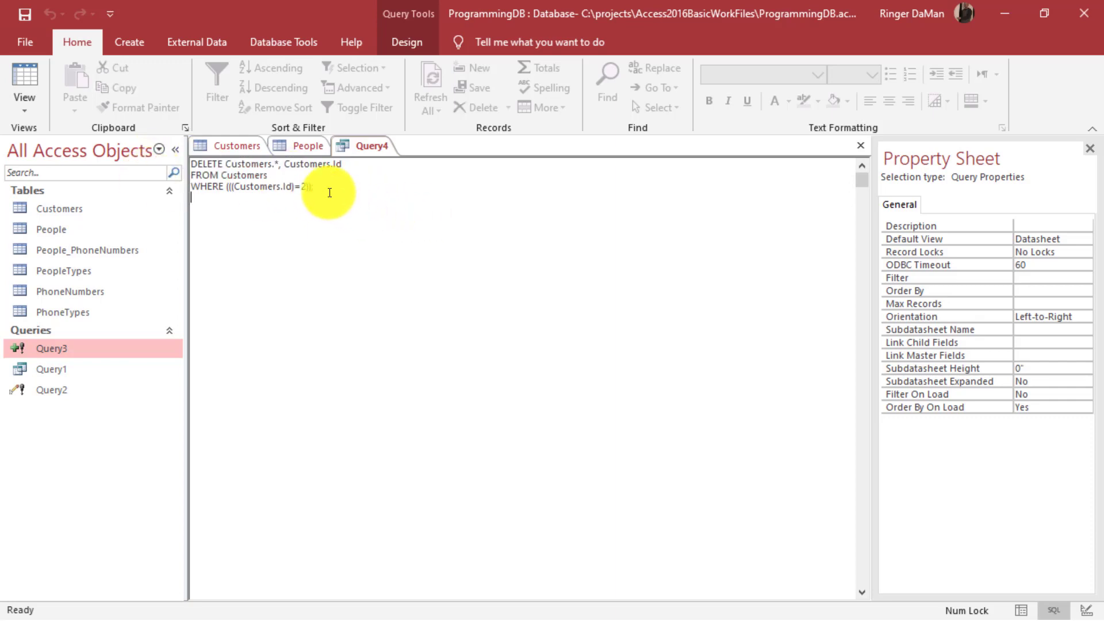
{"action": "left_click_drag", "start_coordinate": [329, 192], "coordinate": [173, 195]}
{"action": "left_click", "coordinate": [357, 198]}
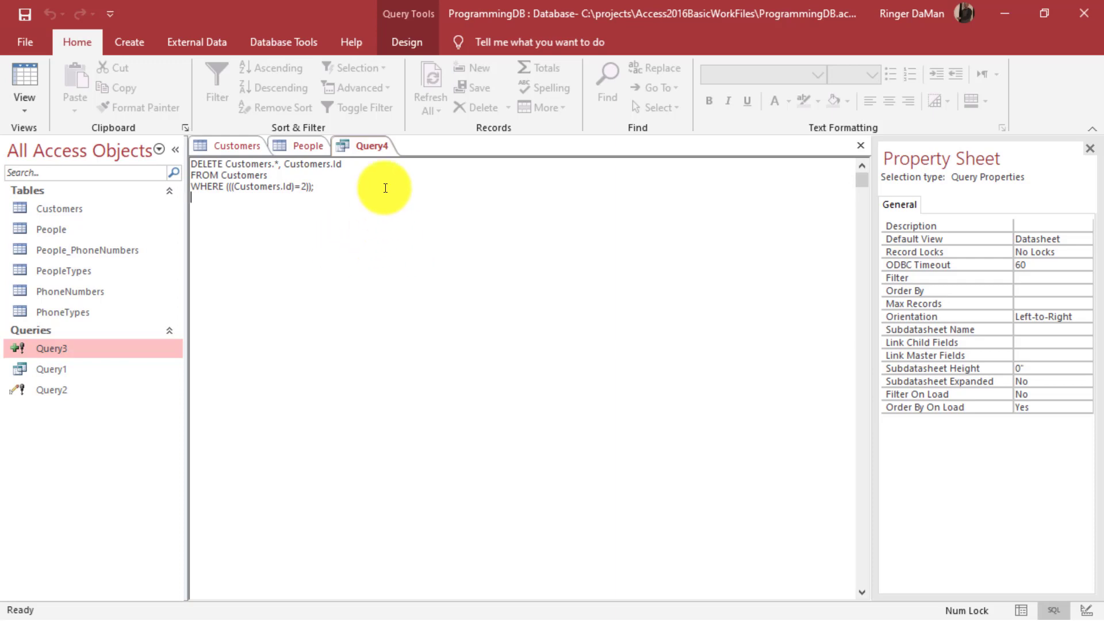
{"action": "right_click", "coordinate": [364, 145]}
{"action": "left_click", "coordinate": [405, 221]}
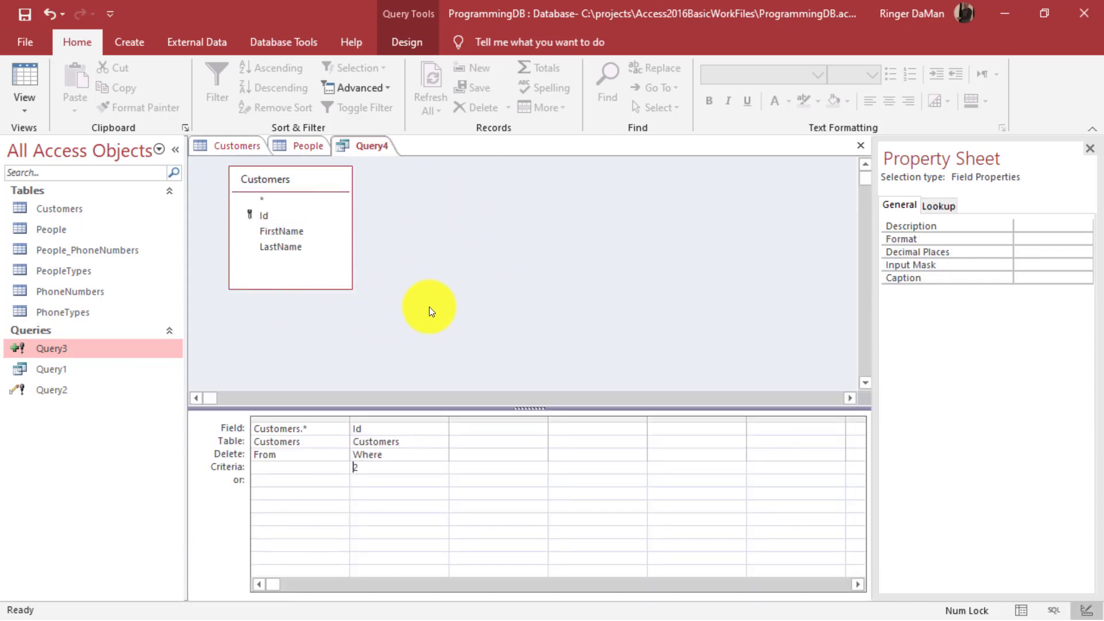
Run Query4 to bring up the warning that 1 row will be deleted
{"action": "left_click", "coordinate": [403, 41]}
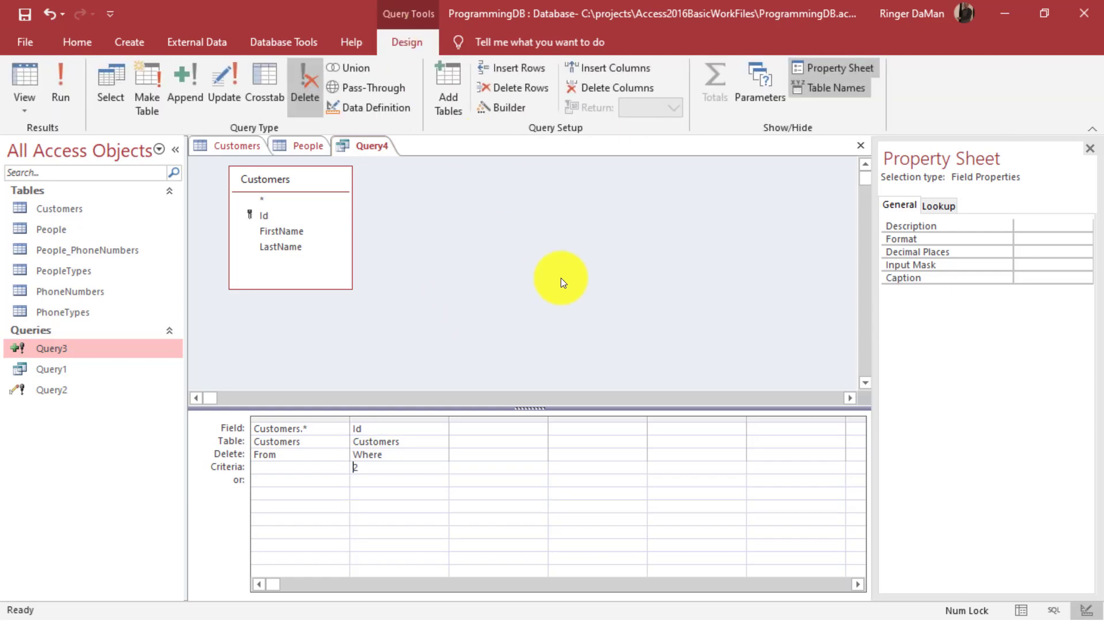
{"action": "left_click", "coordinate": [61, 87]}
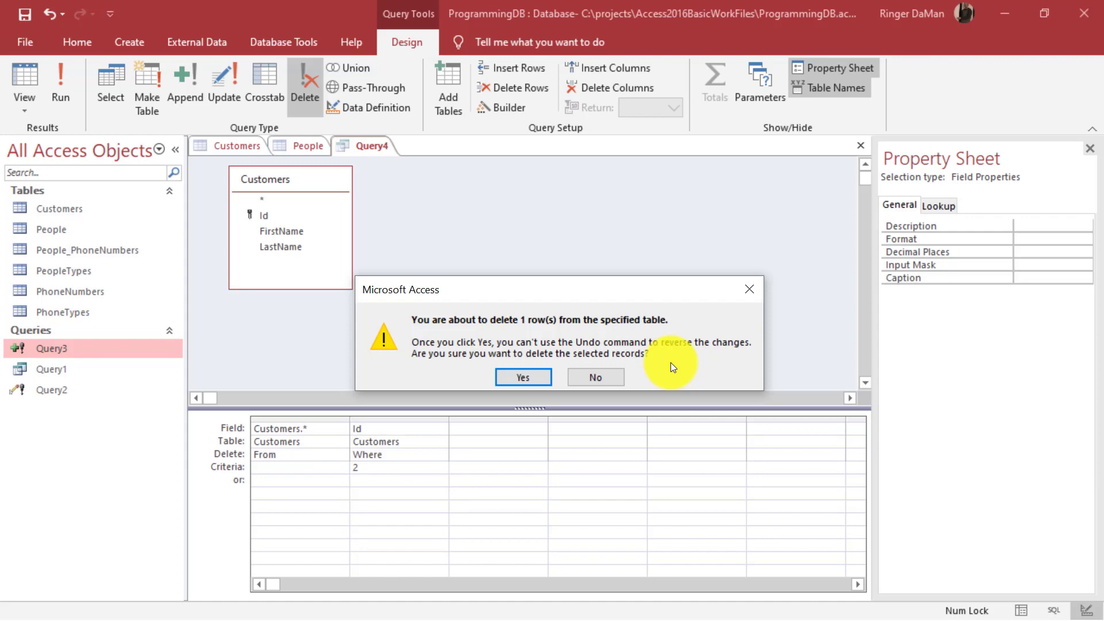
Confirm the deletion, then close and reopen Customers to show only Ids 3 and 4
{"action": "left_click", "coordinate": [522, 377]}
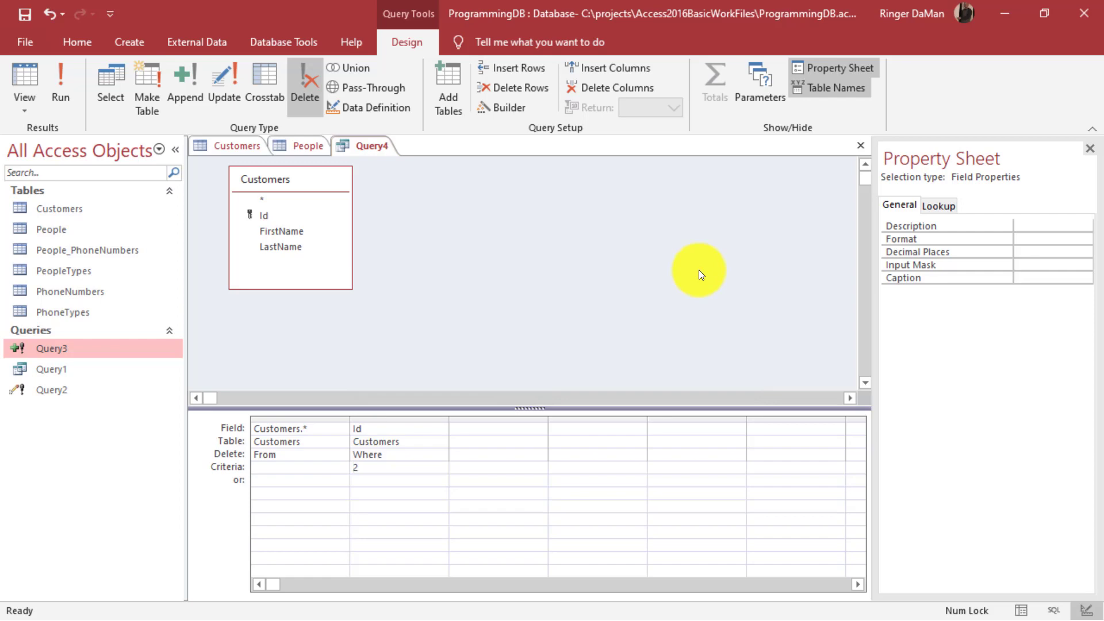
{"action": "left_click", "coordinate": [216, 147]}
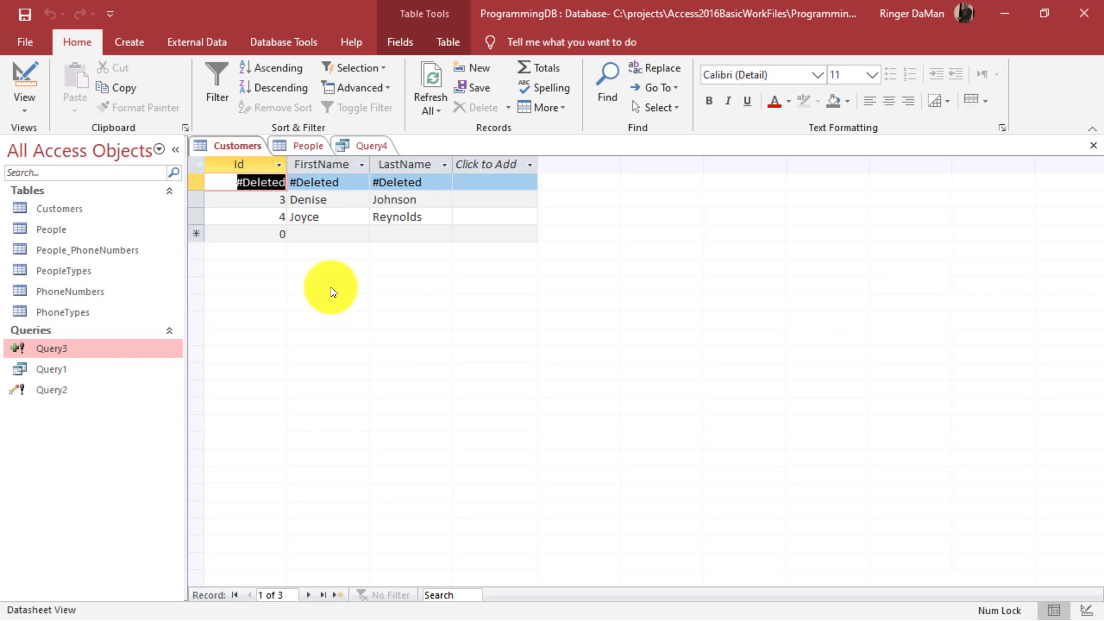
{"action": "left_click", "coordinate": [1093, 145]}
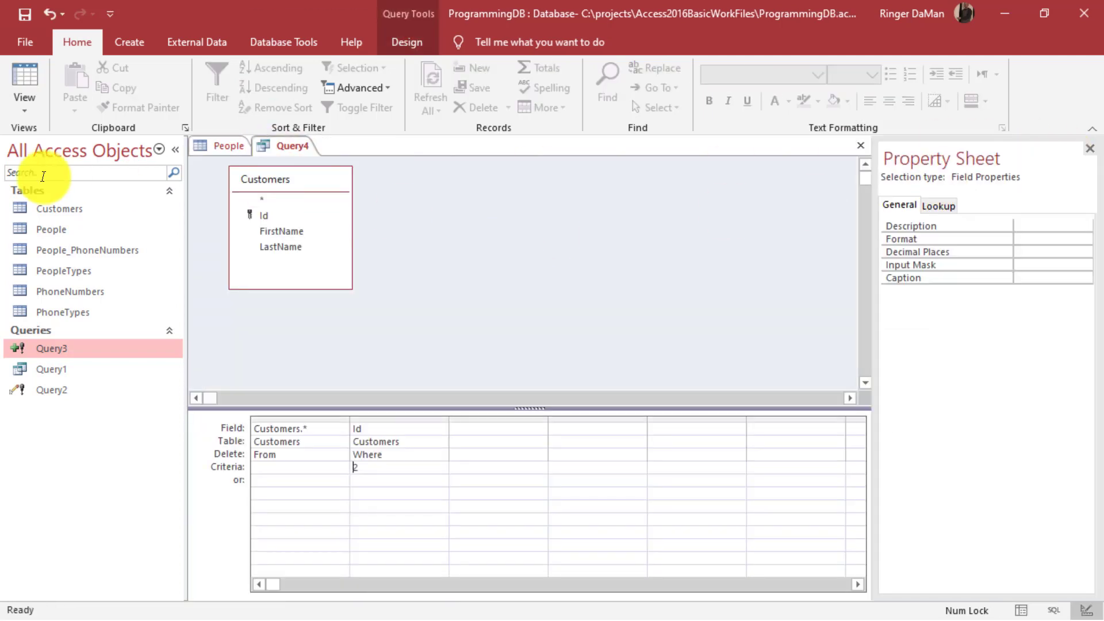
{"action": "double_click", "coordinate": [73, 209]}
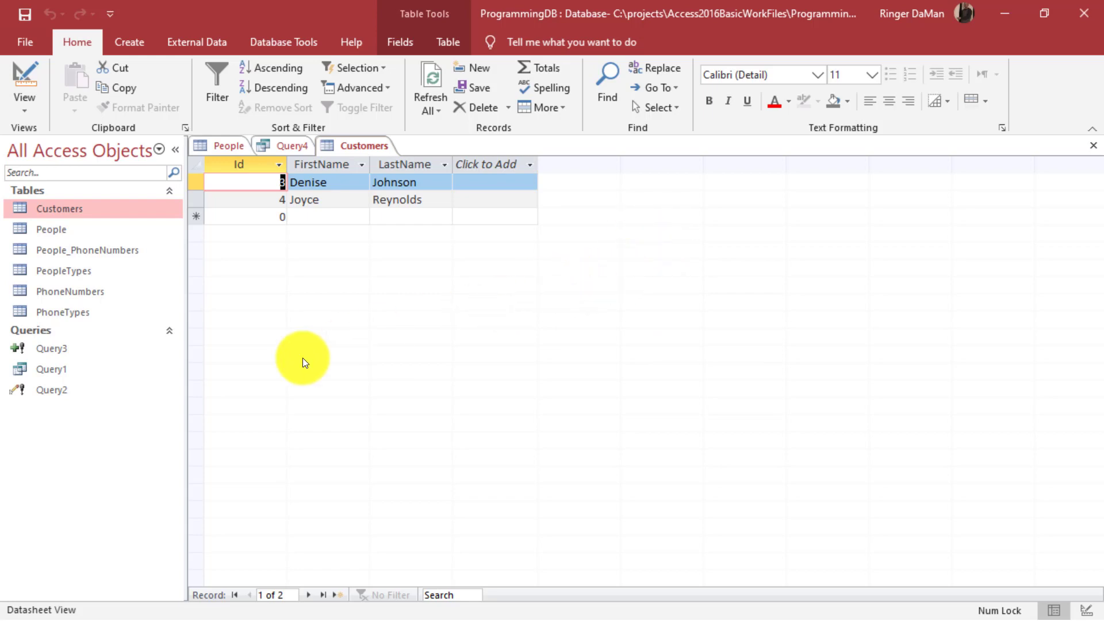
Open Relationships and review the People–People_PhoneNumbers Cascade Delete setting, cancelling without changes
{"action": "left_click", "coordinate": [270, 45]}
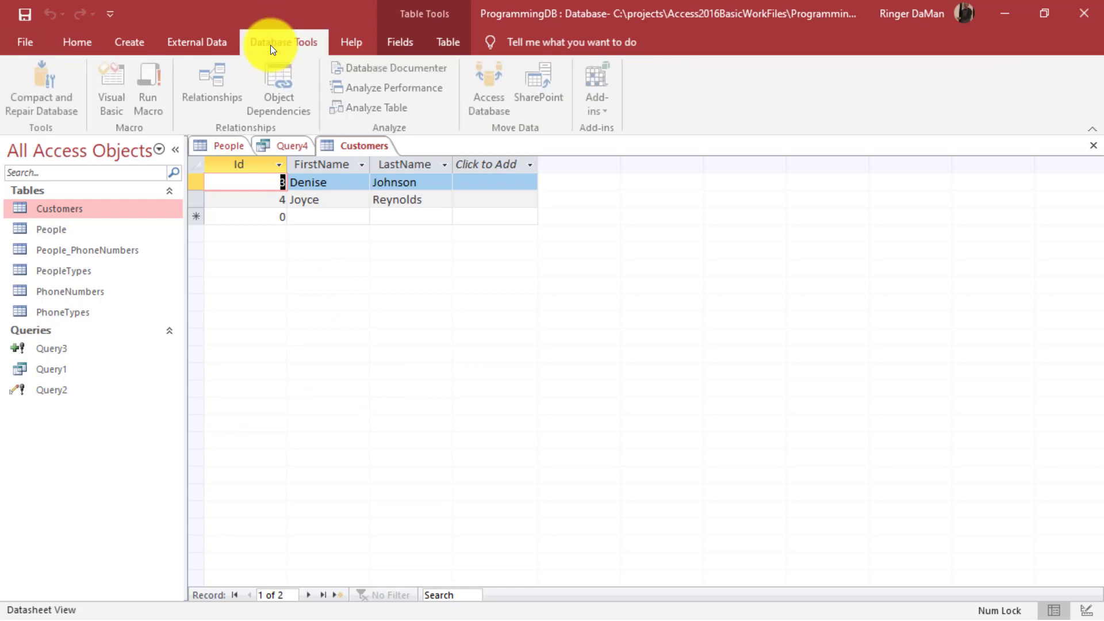
{"action": "left_click", "coordinate": [222, 86]}
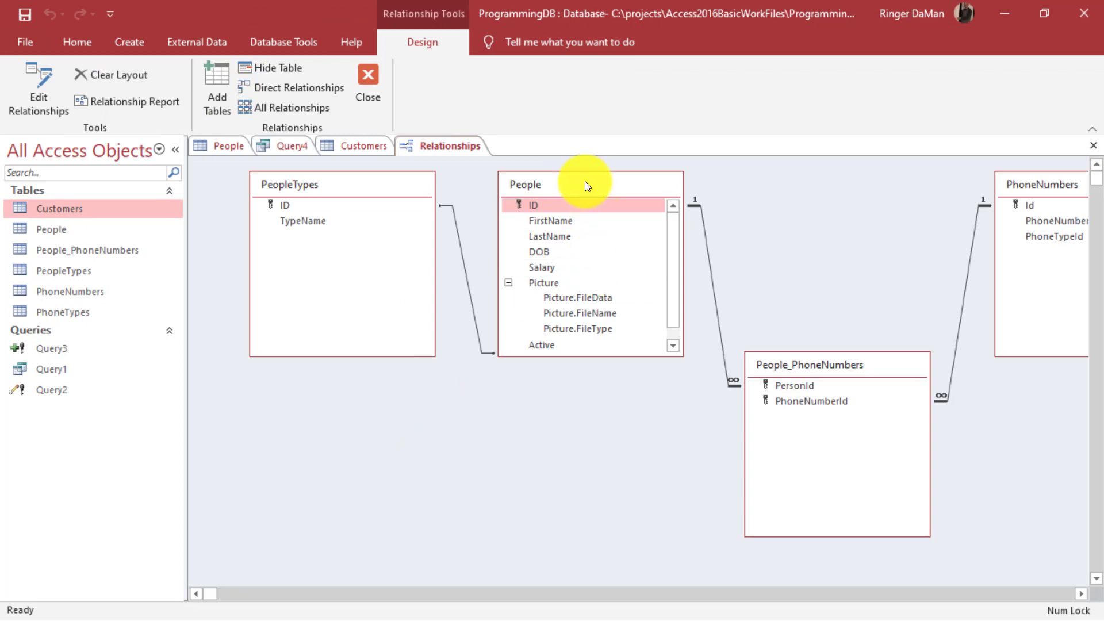
{"action": "left_click", "coordinate": [868, 368]}
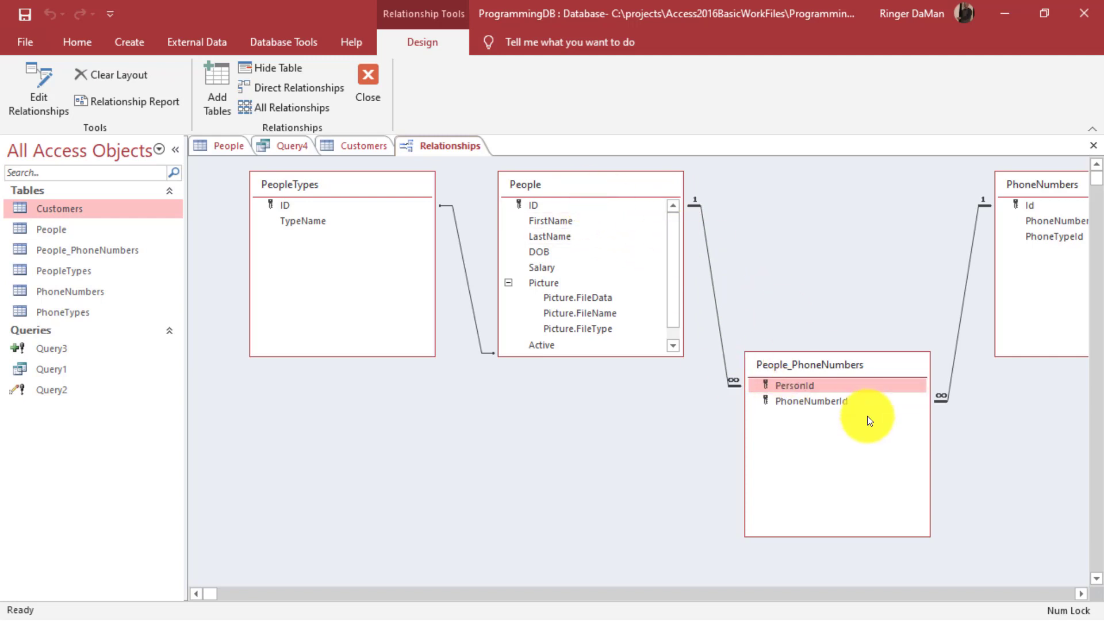
{"action": "right_click", "coordinate": [713, 284]}
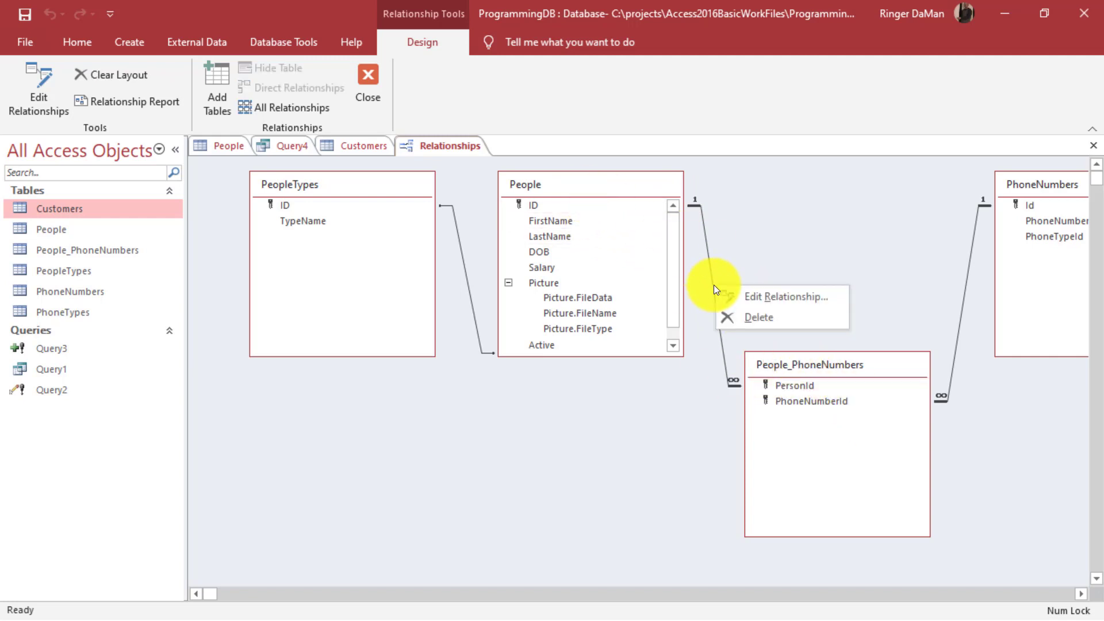
{"action": "left_click", "coordinate": [780, 300]}
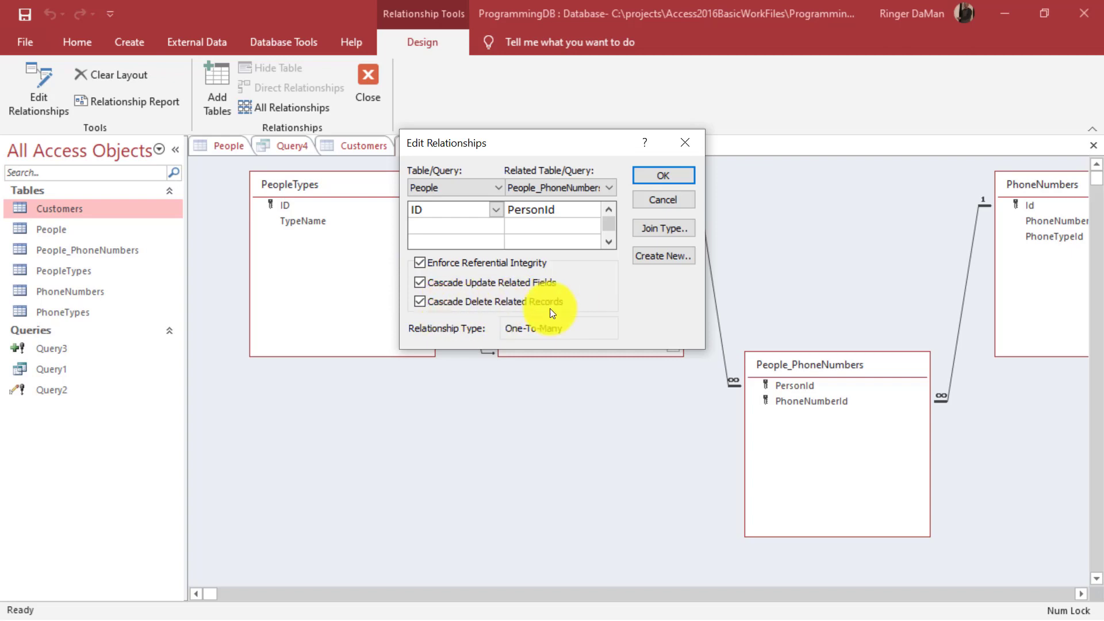
{"action": "left_click", "coordinate": [649, 196]}
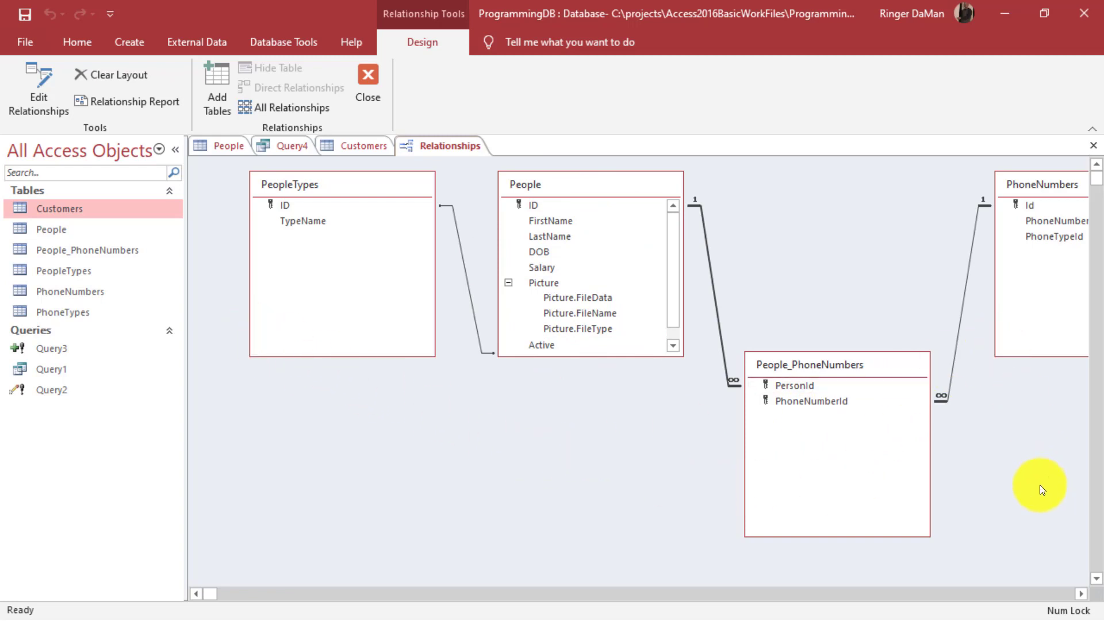
Close the Relationships window and Customers table, then save and close Query4
{"action": "left_click", "coordinate": [366, 80]}
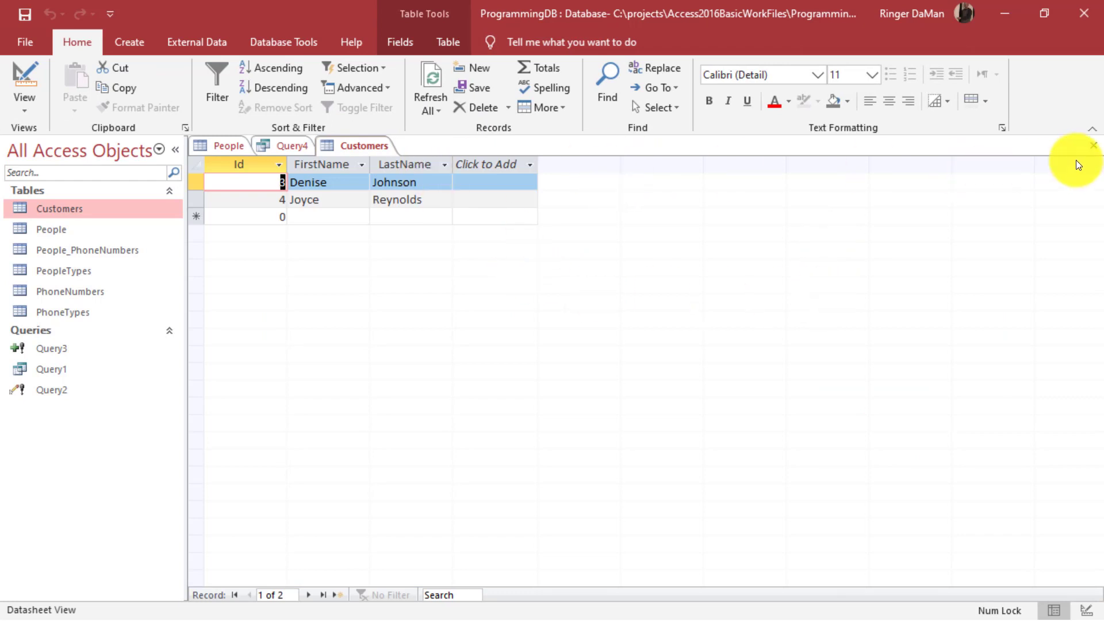
{"action": "left_click", "coordinate": [1092, 145]}
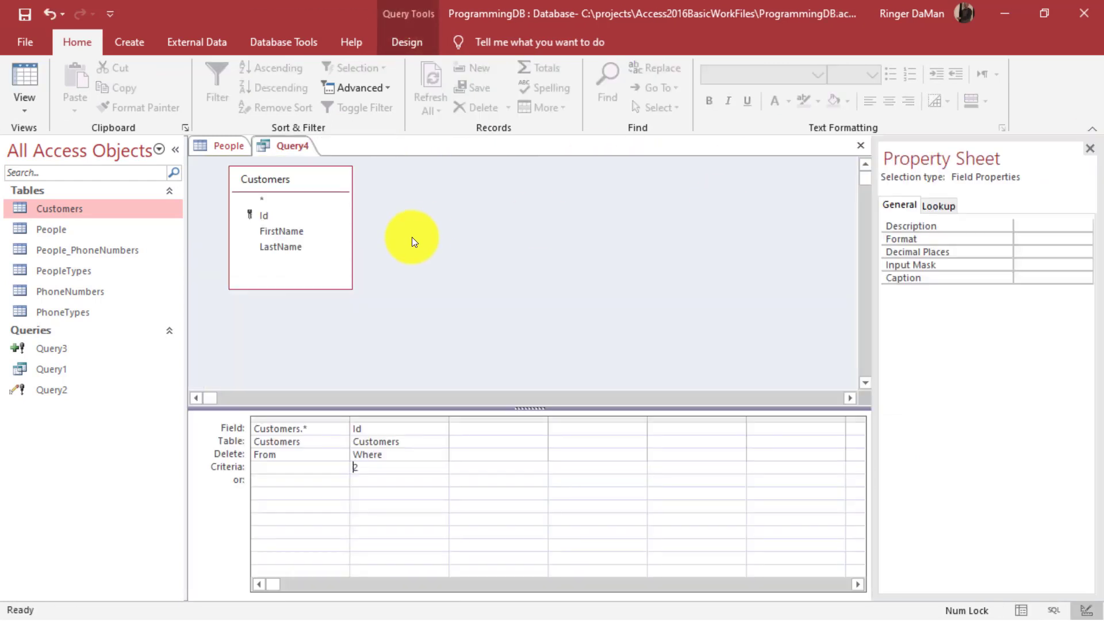
{"action": "left_click", "coordinate": [858, 145]}
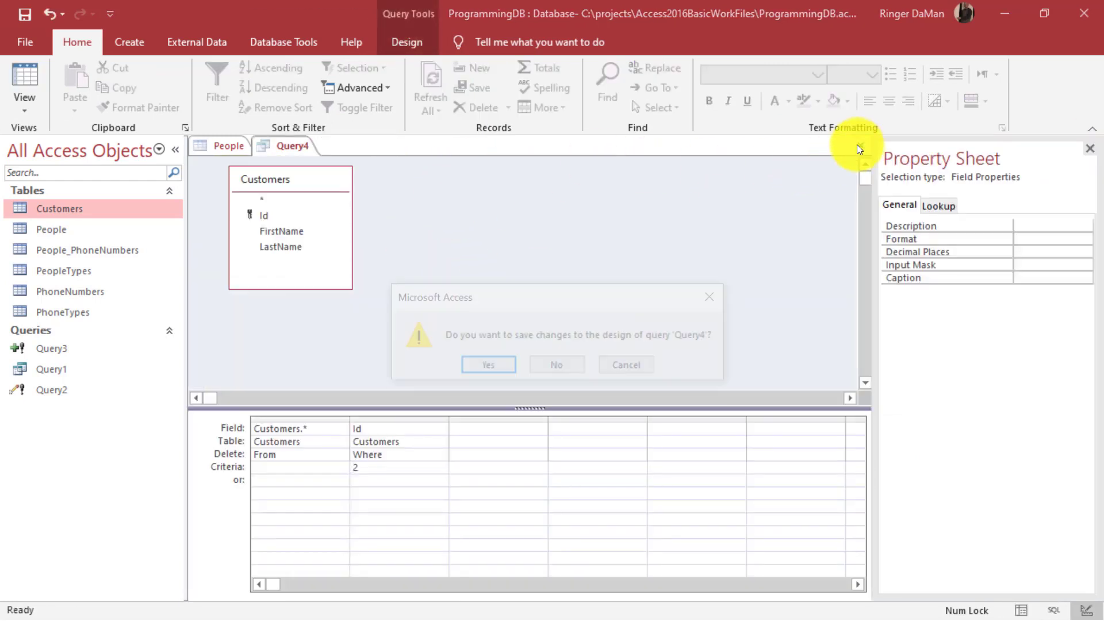
{"action": "left_click", "coordinate": [490, 368]}
{"action": "left_click", "coordinate": [549, 256]}
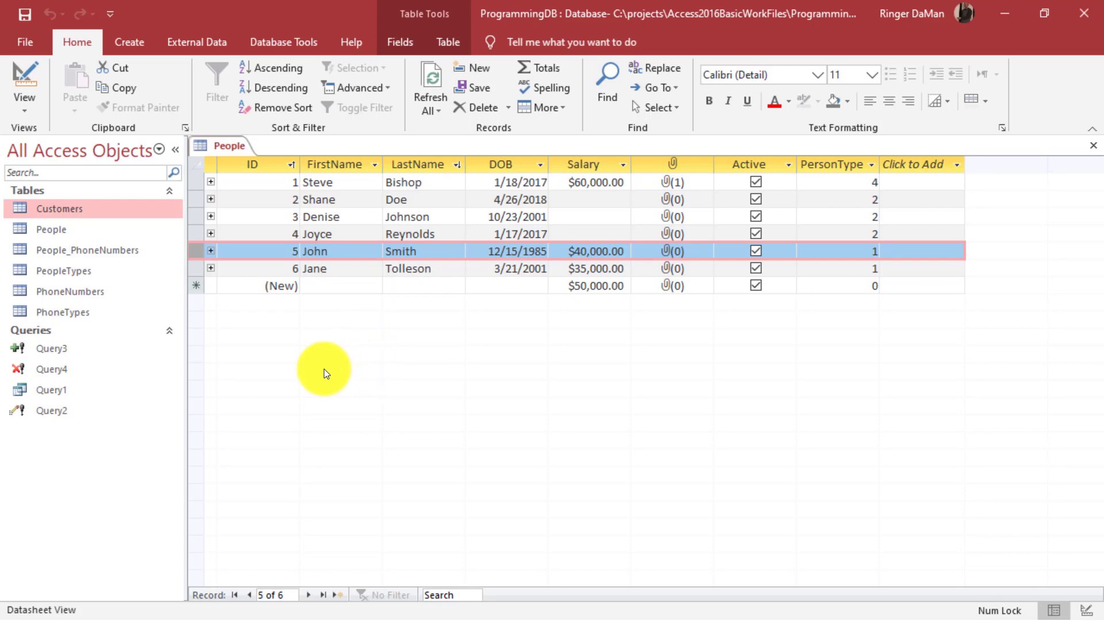
Open People_PhoneNumbers and compare PersonId 5's two phone records with the People table
{"action": "double_click", "coordinate": [84, 248]}
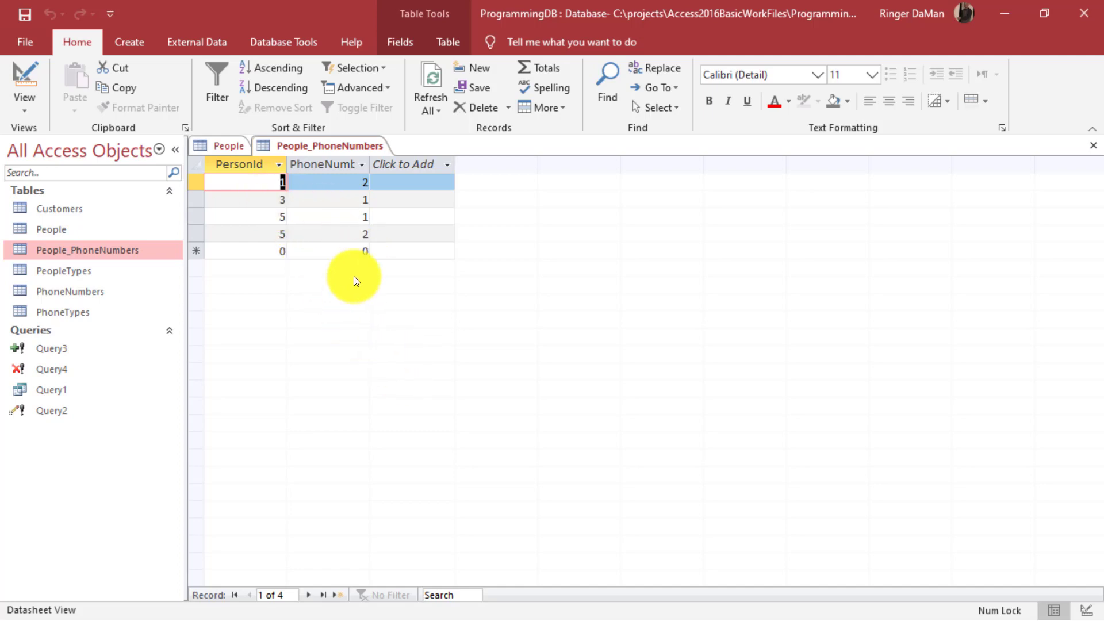
{"action": "left_click", "coordinate": [408, 168]}
{"action": "key", "text": "Escape"}
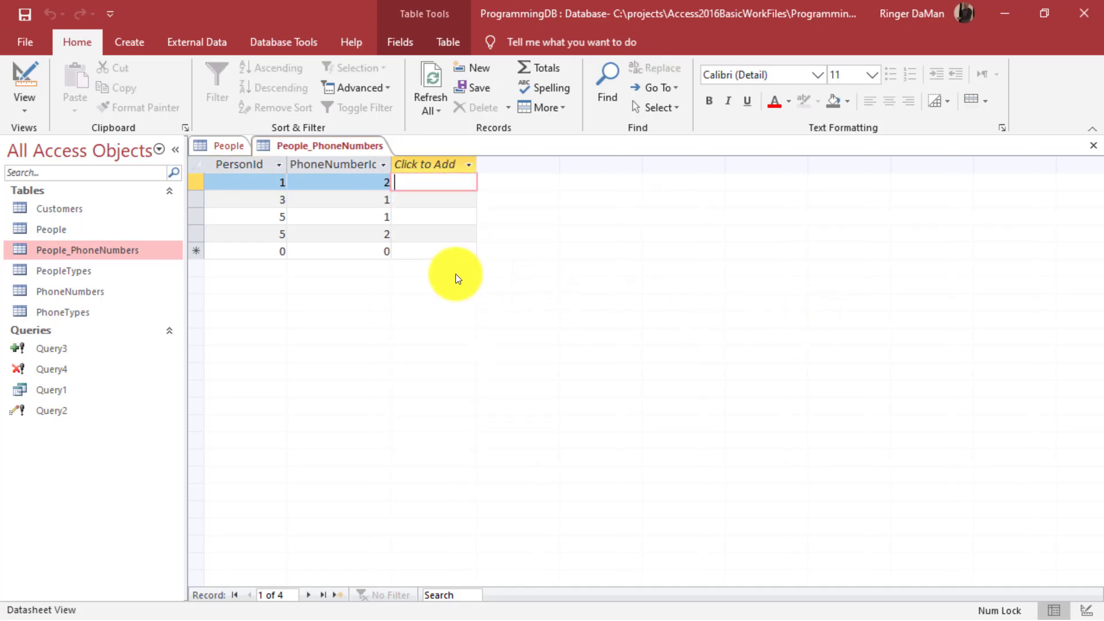
{"action": "left_click", "coordinate": [195, 218]}
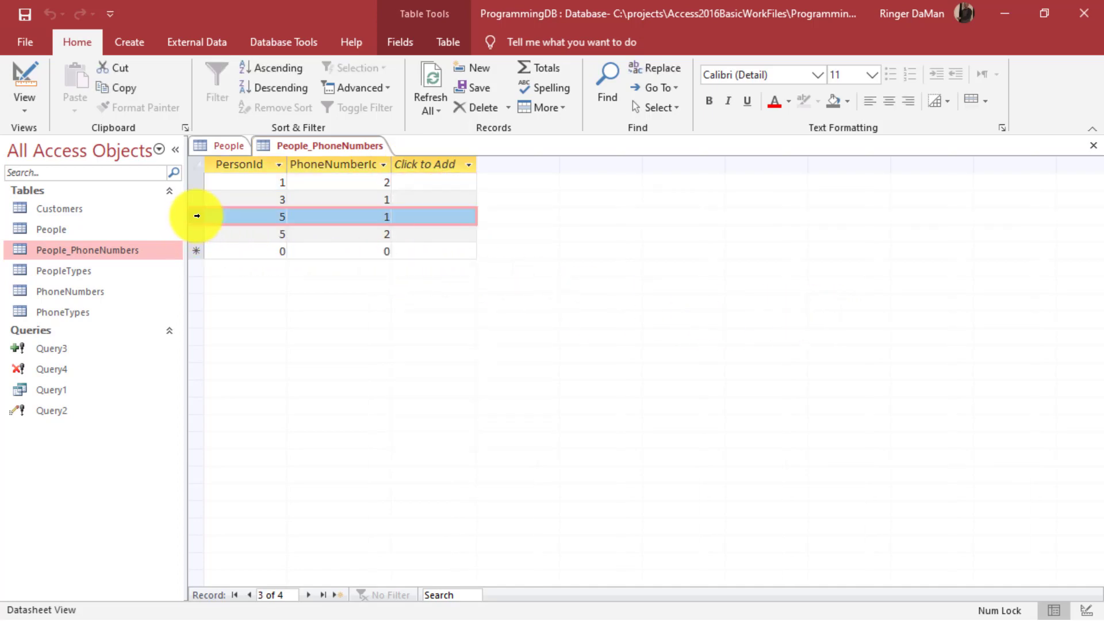
{"action": "left_click", "coordinate": [224, 147]}
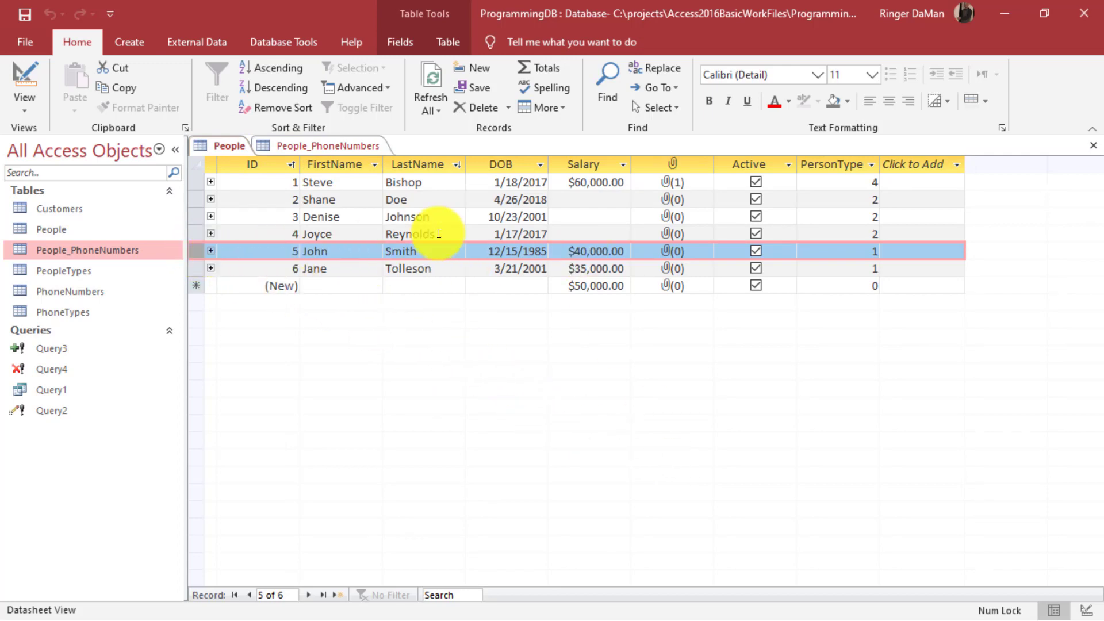
{"action": "left_click", "coordinate": [350, 146]}
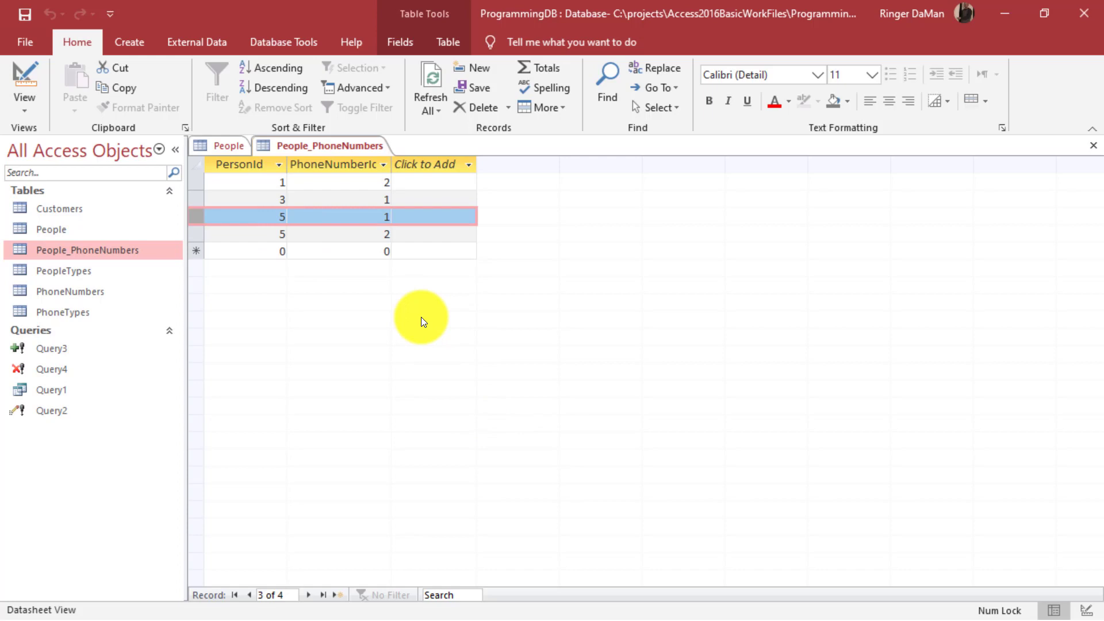
Start a new design-view query, Query5, with the People table added
{"action": "left_click", "coordinate": [130, 42]}
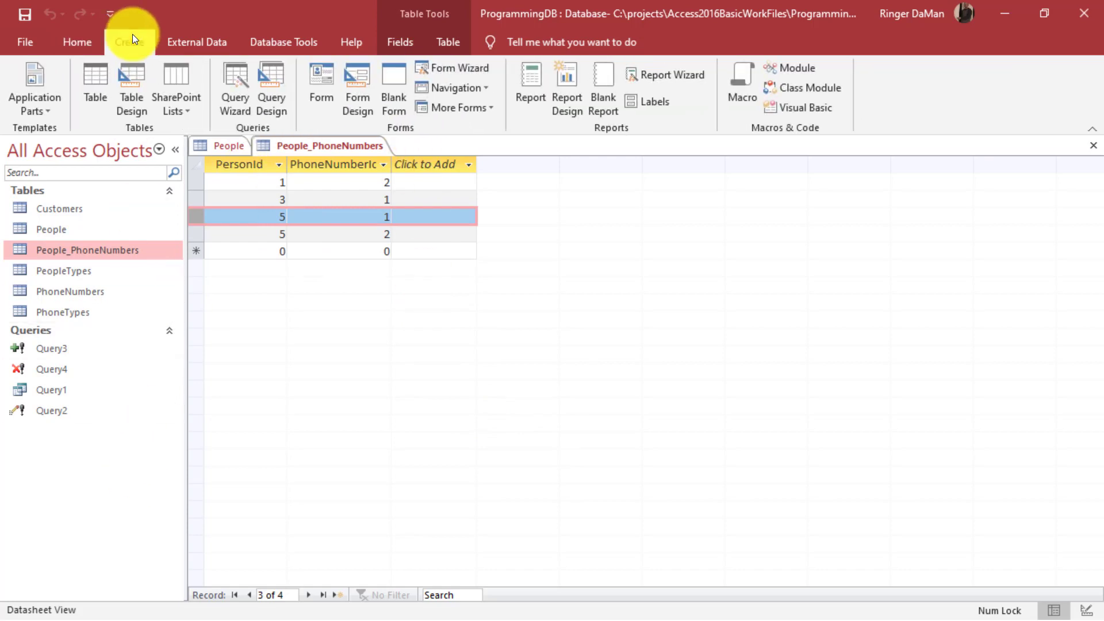
{"action": "left_click", "coordinate": [279, 86]}
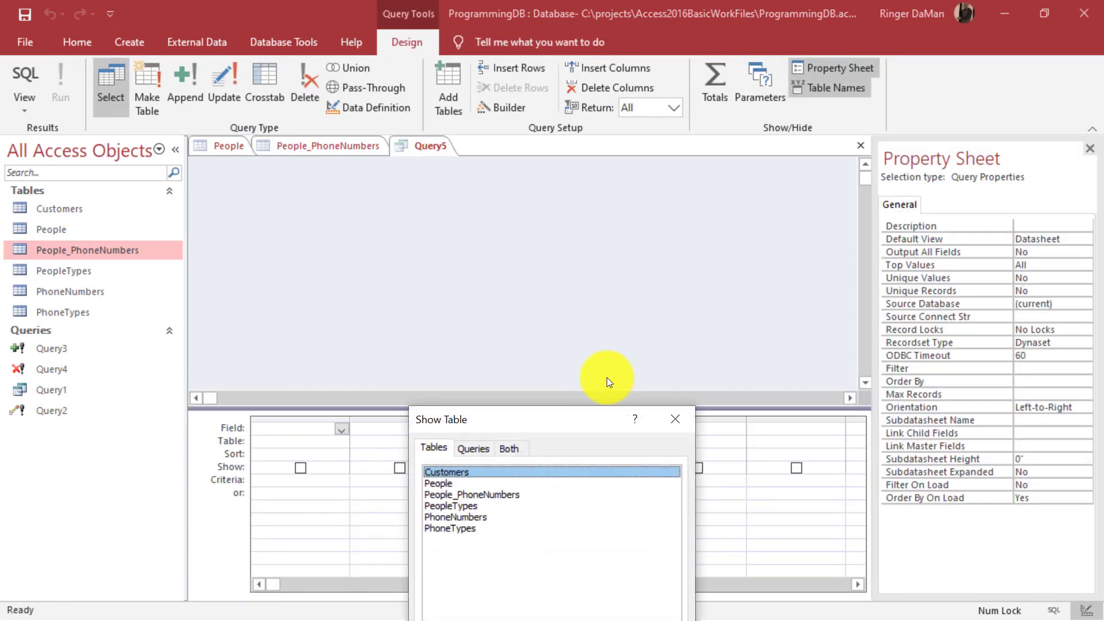
{"action": "left_click_drag", "start_coordinate": [556, 414], "coordinate": [525, 144]}
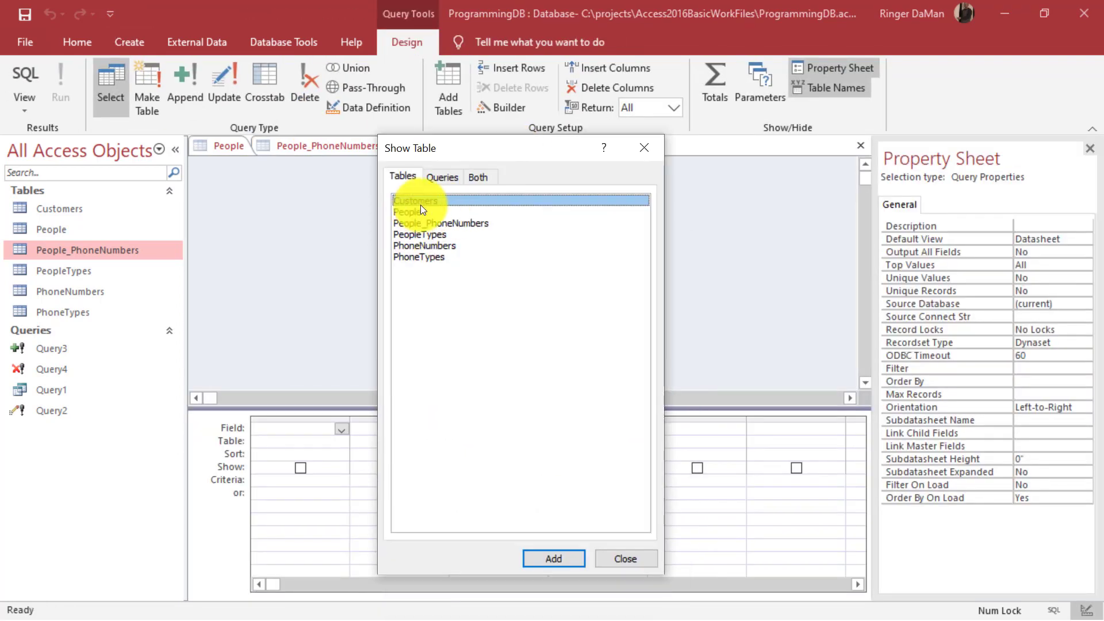
{"action": "left_click", "coordinate": [412, 212]}
{"action": "left_click", "coordinate": [581, 556]}
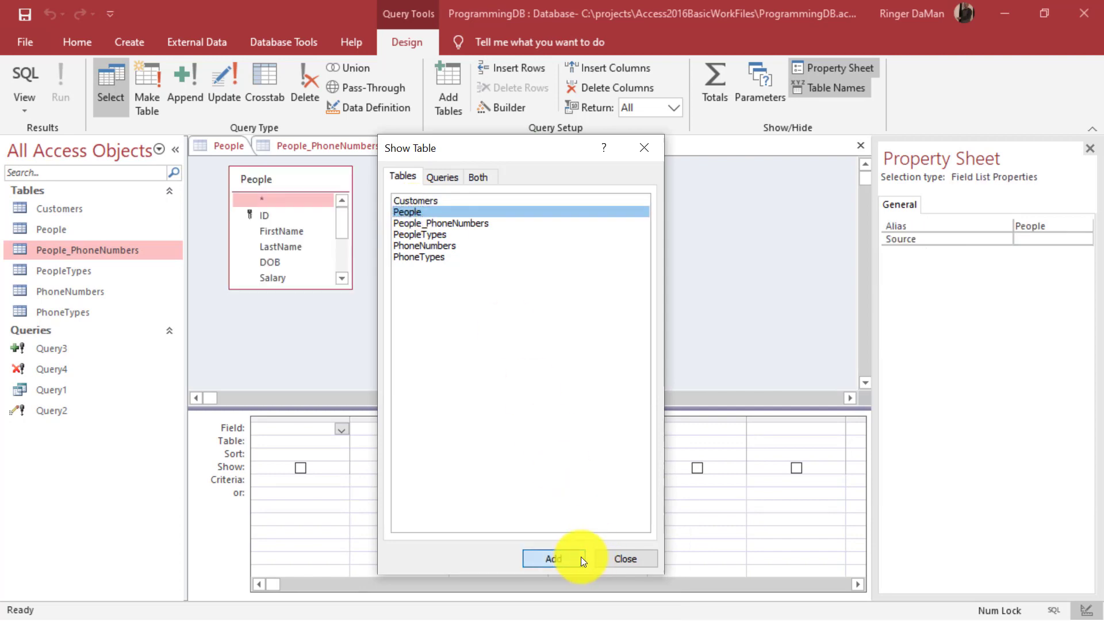
{"action": "left_click", "coordinate": [640, 554]}
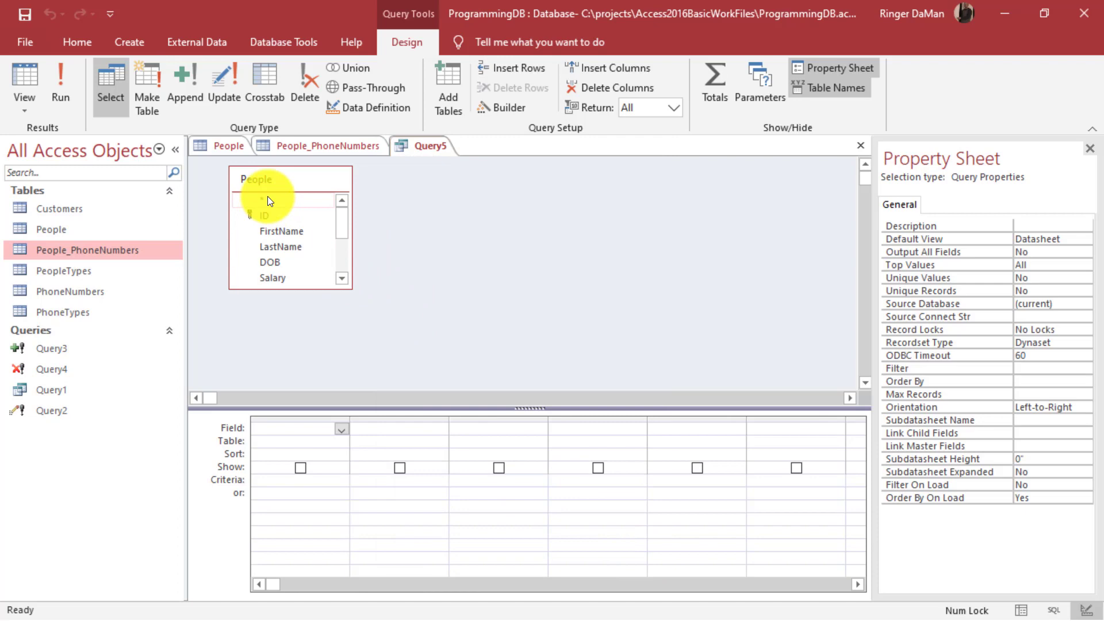
Put People.* and ID in the first two columns, confirming the target person's ID is 5
{"action": "left_click", "coordinate": [341, 432]}
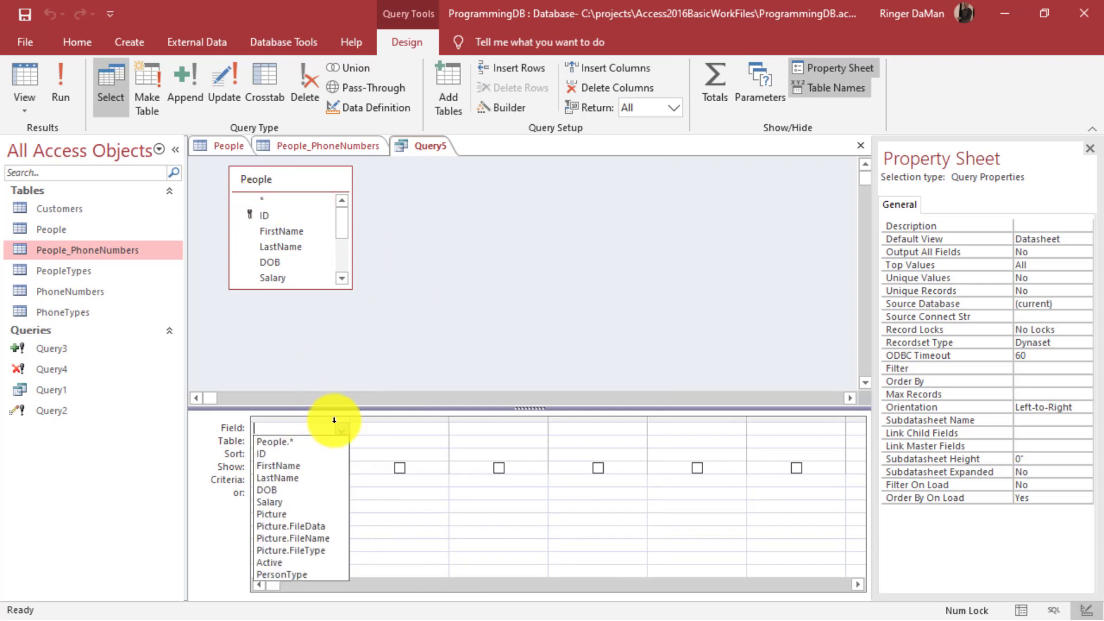
{"action": "left_click", "coordinate": [303, 438]}
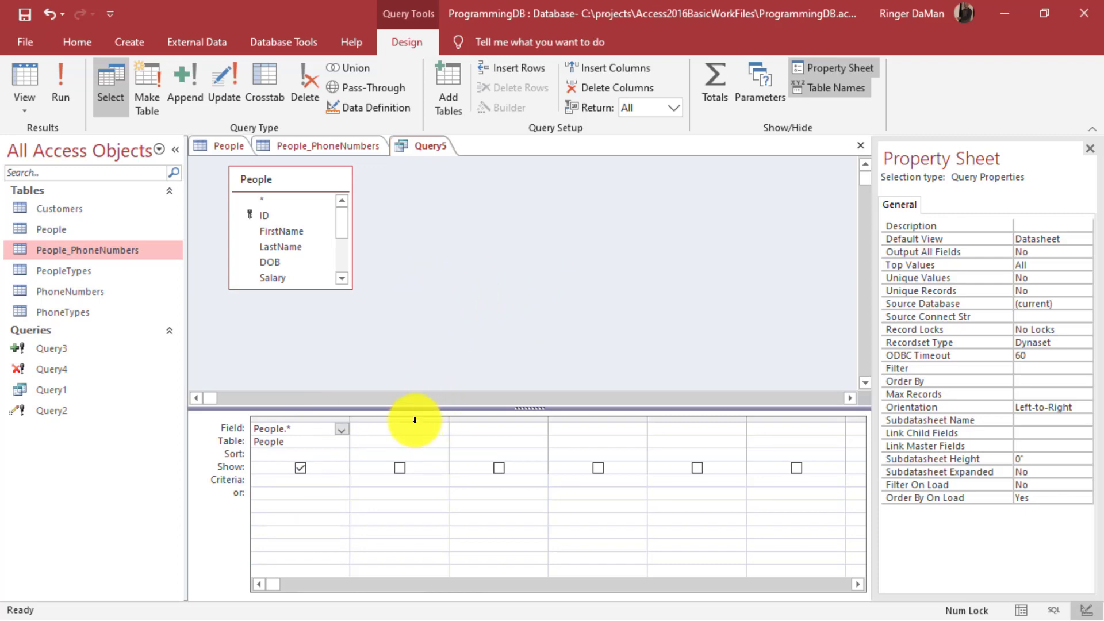
{"action": "left_click", "coordinate": [397, 425]}
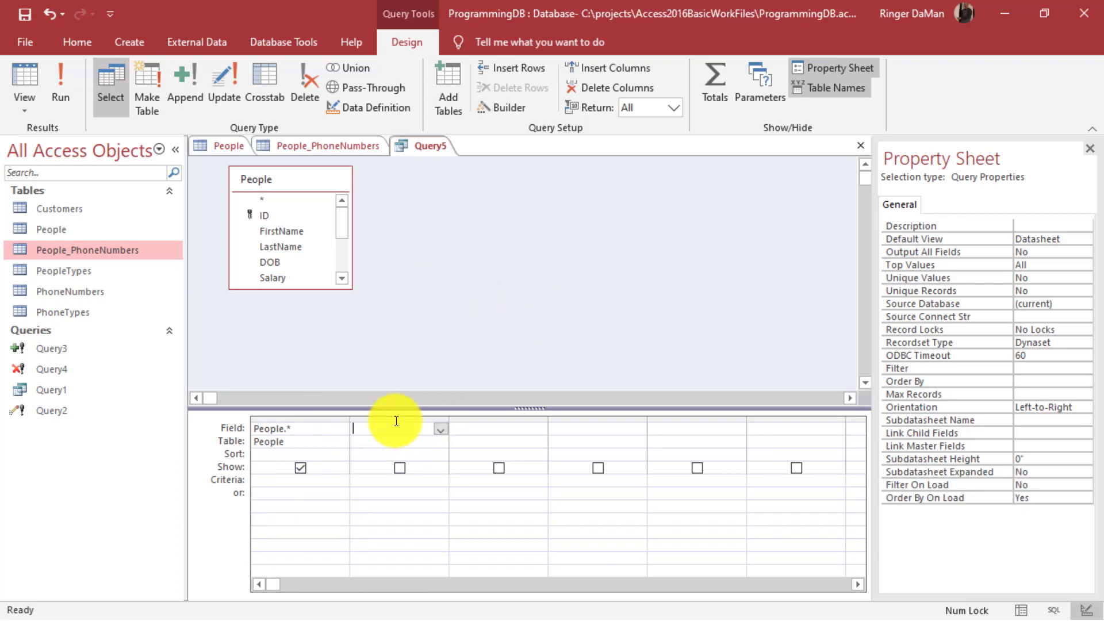
{"action": "left_click", "coordinate": [440, 428]}
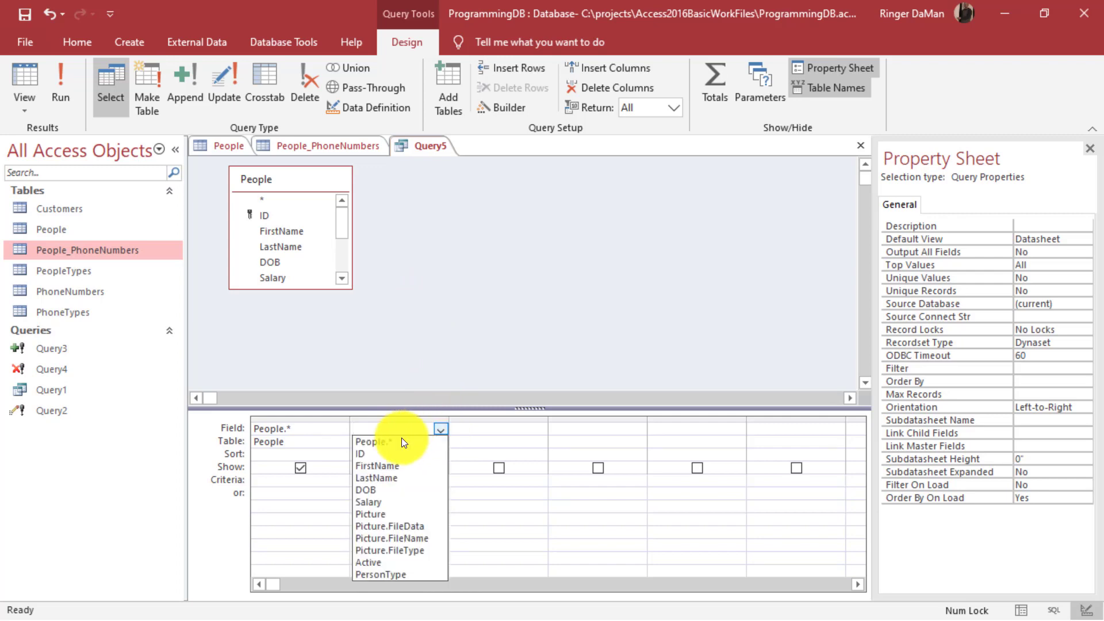
{"action": "left_click", "coordinate": [387, 453]}
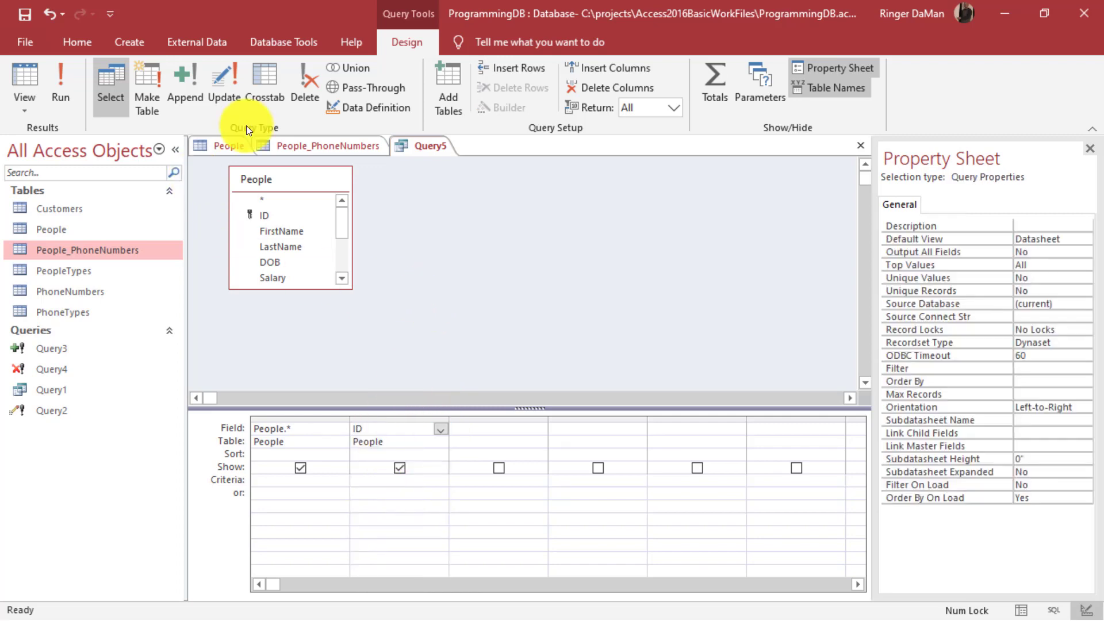
{"action": "left_click", "coordinate": [219, 145]}
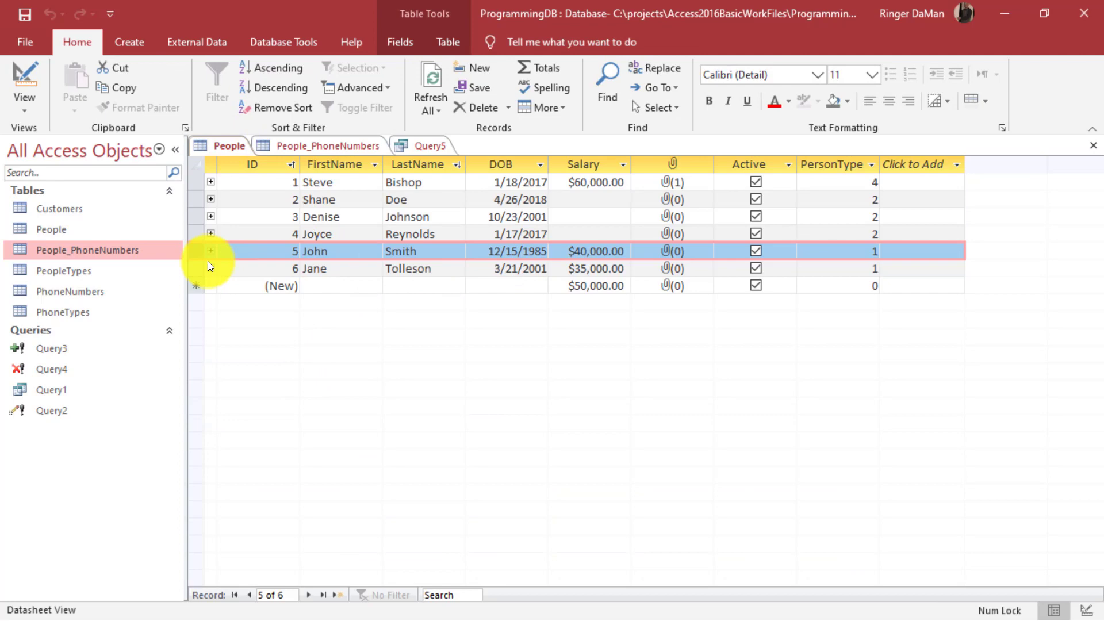
{"action": "left_click", "coordinate": [283, 251]}
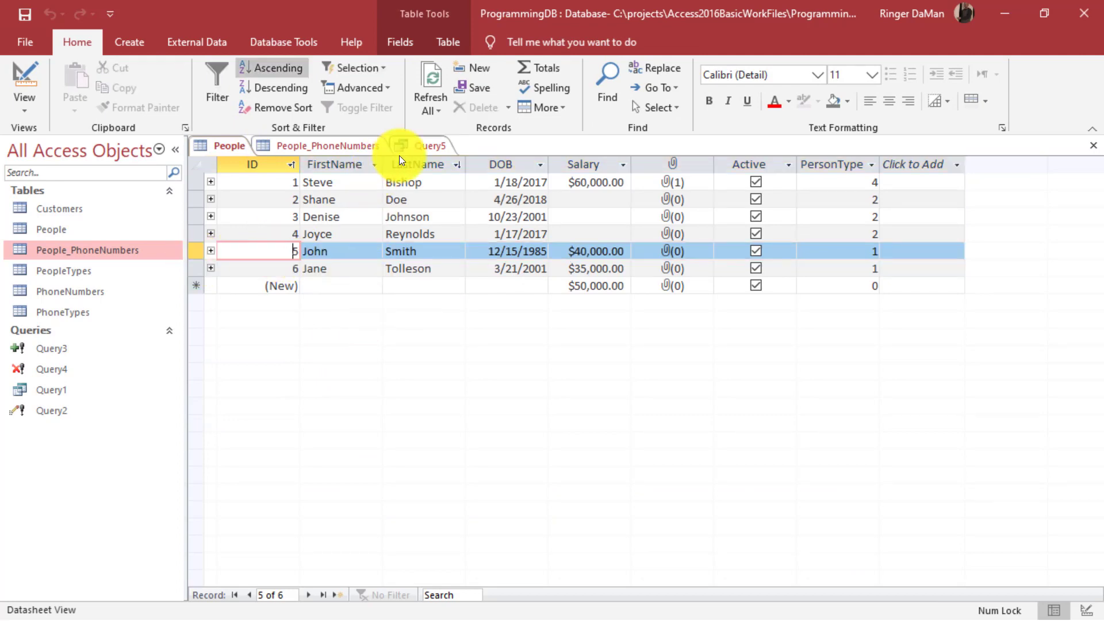
{"action": "left_click", "coordinate": [413, 144]}
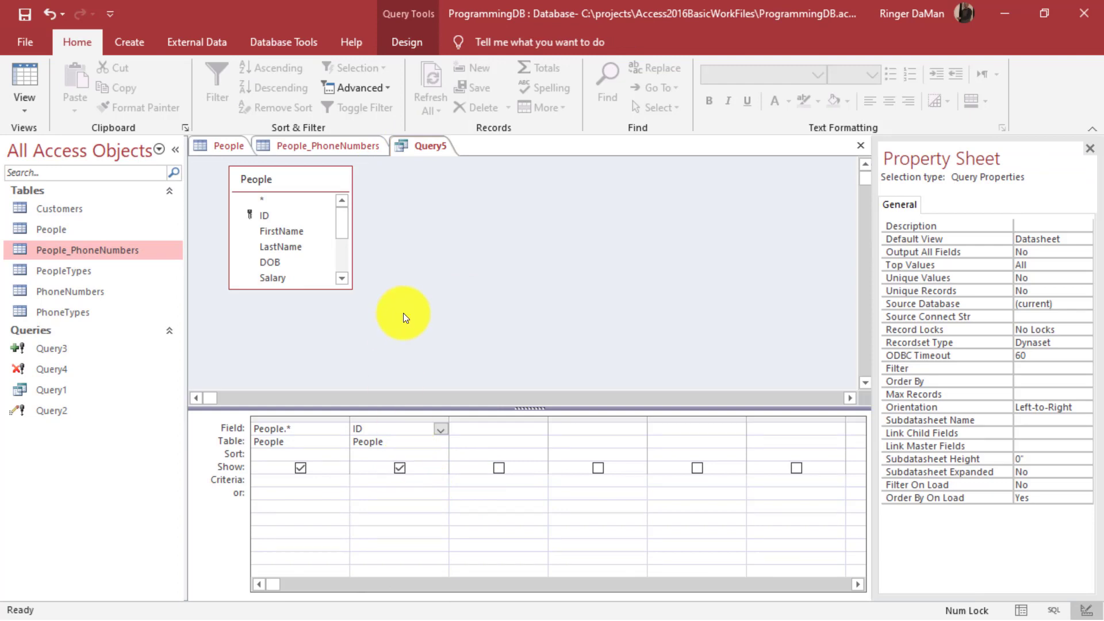
{"action": "left_click", "coordinate": [405, 44]}
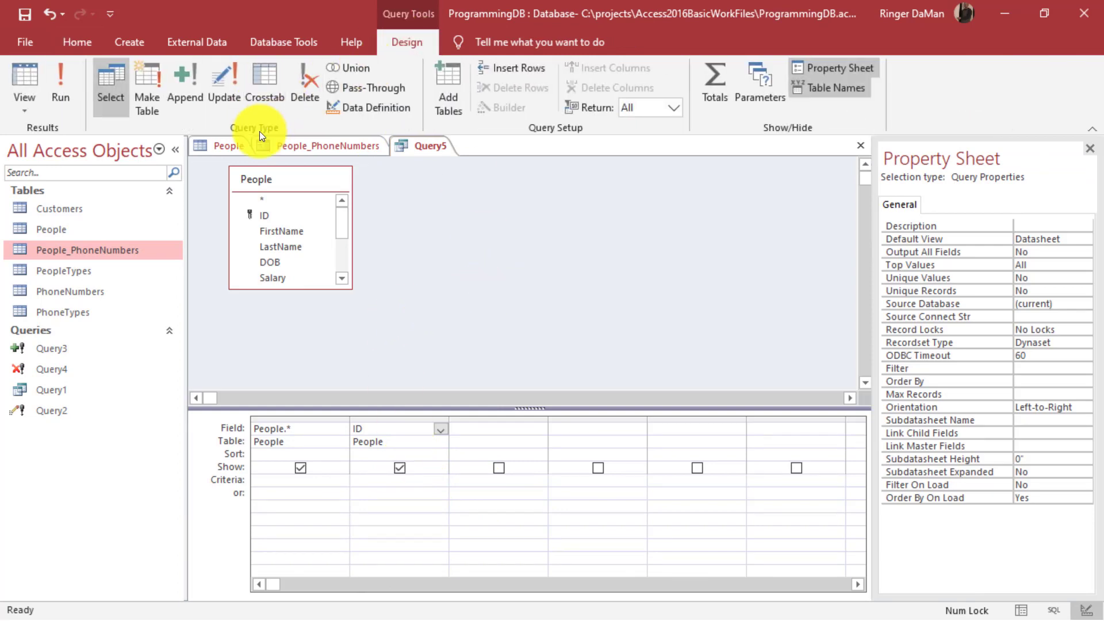
Make Query5 a delete query with an ID criterion of 5
{"action": "left_click", "coordinate": [305, 87]}
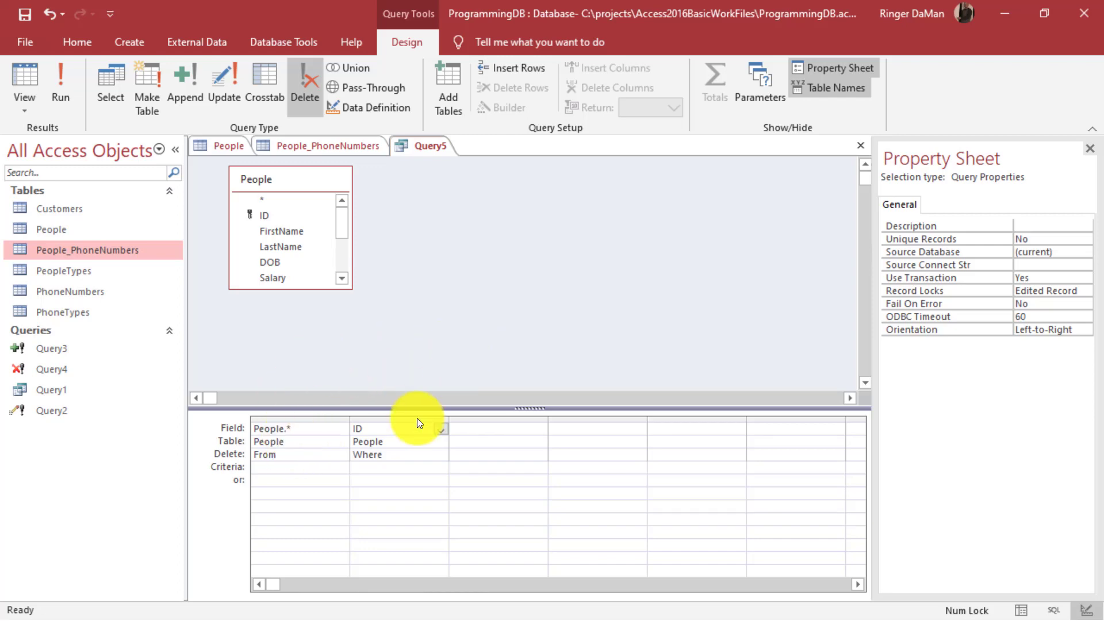
{"action": "left_click", "coordinate": [362, 426]}
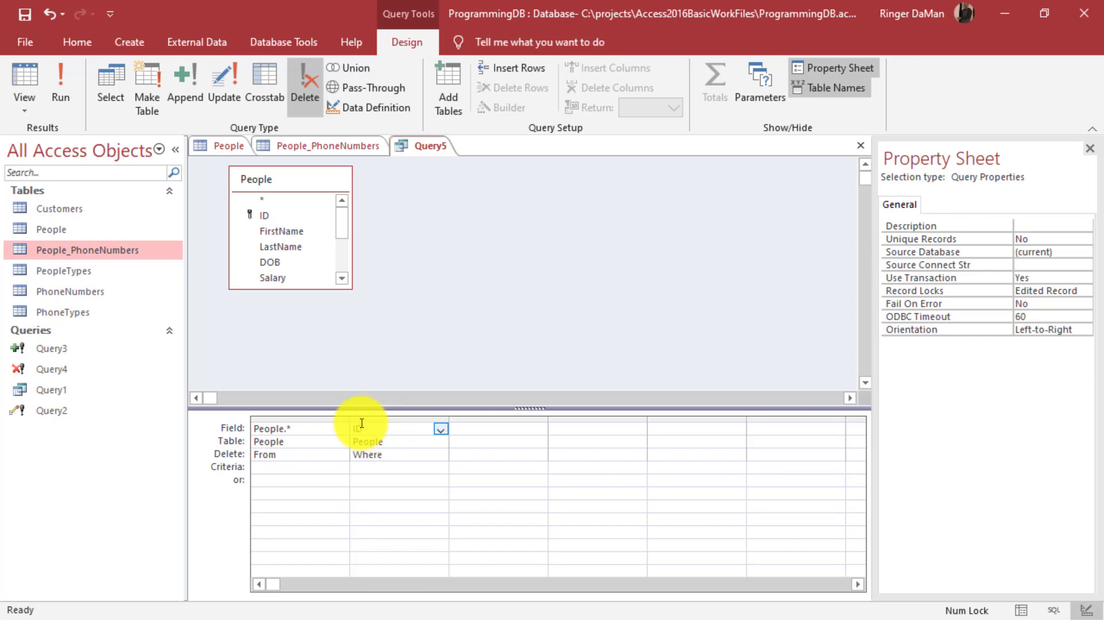
{"action": "left_click", "coordinate": [375, 465]}
{"action": "type", "text": "5"}
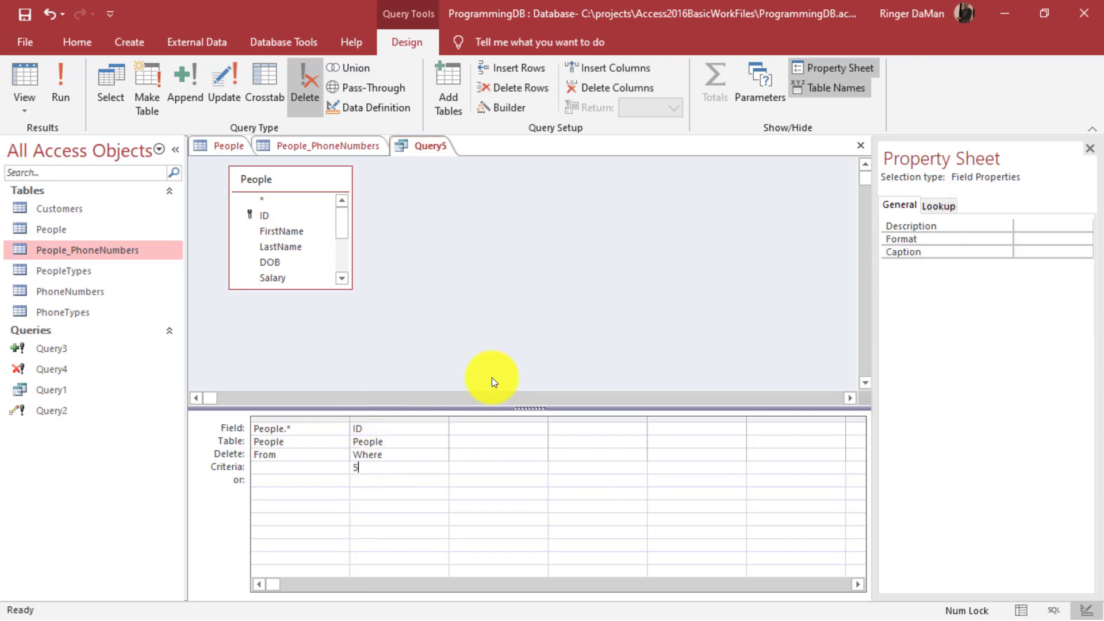
{"action": "left_click", "coordinate": [557, 316]}
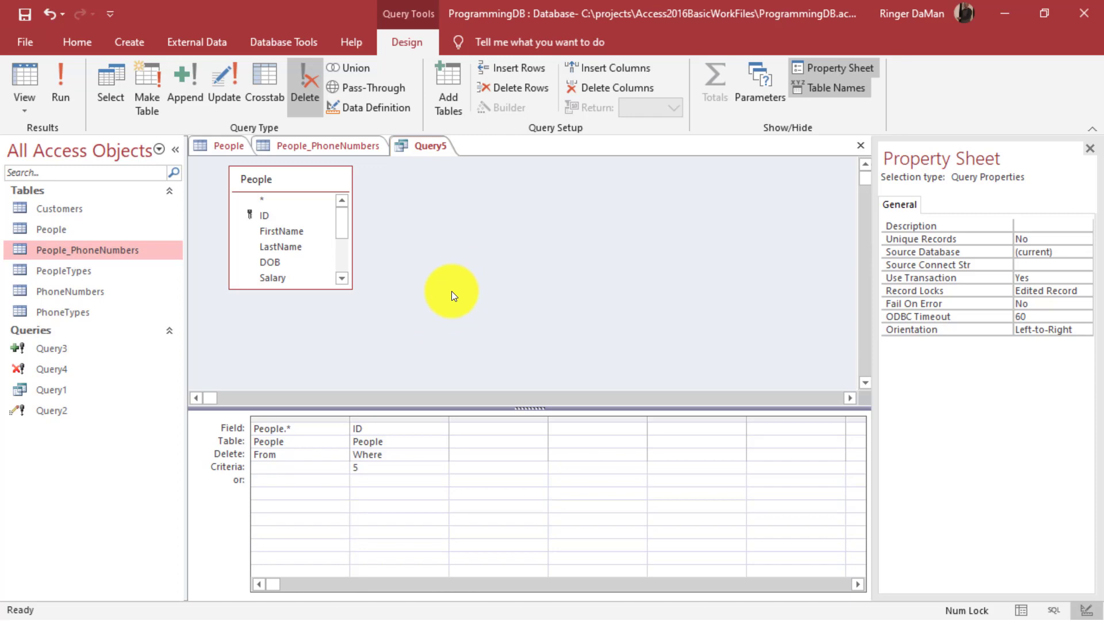
Recheck the ID criterion of 5 against the People record with ID 5
{"action": "left_click", "coordinate": [398, 463]}
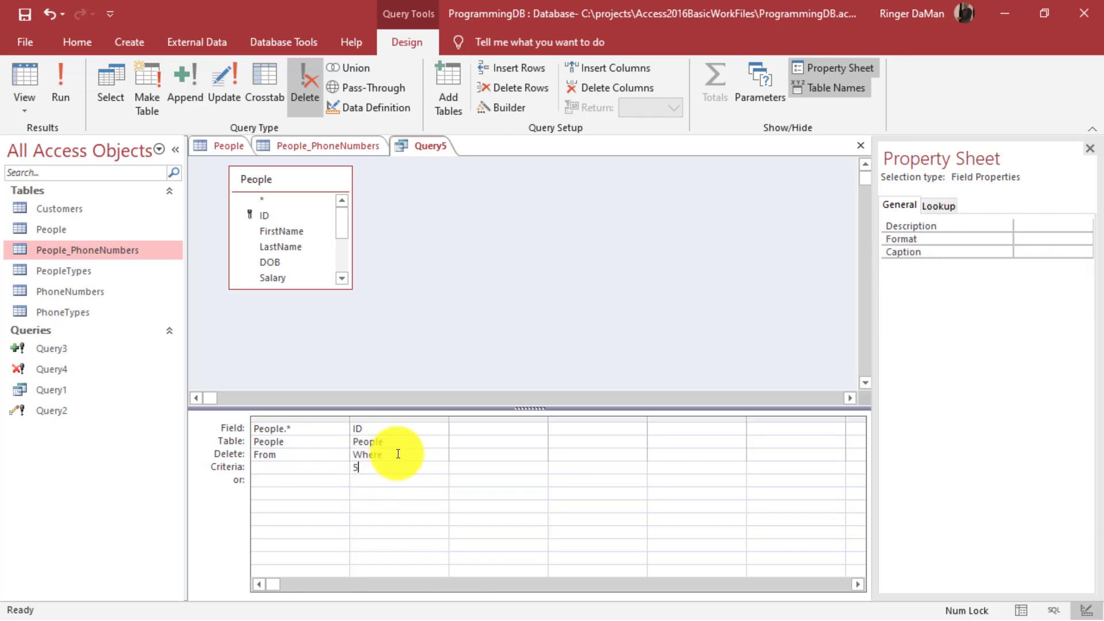
{"action": "key", "text": "Up"}
{"action": "left_click", "coordinate": [556, 291]}
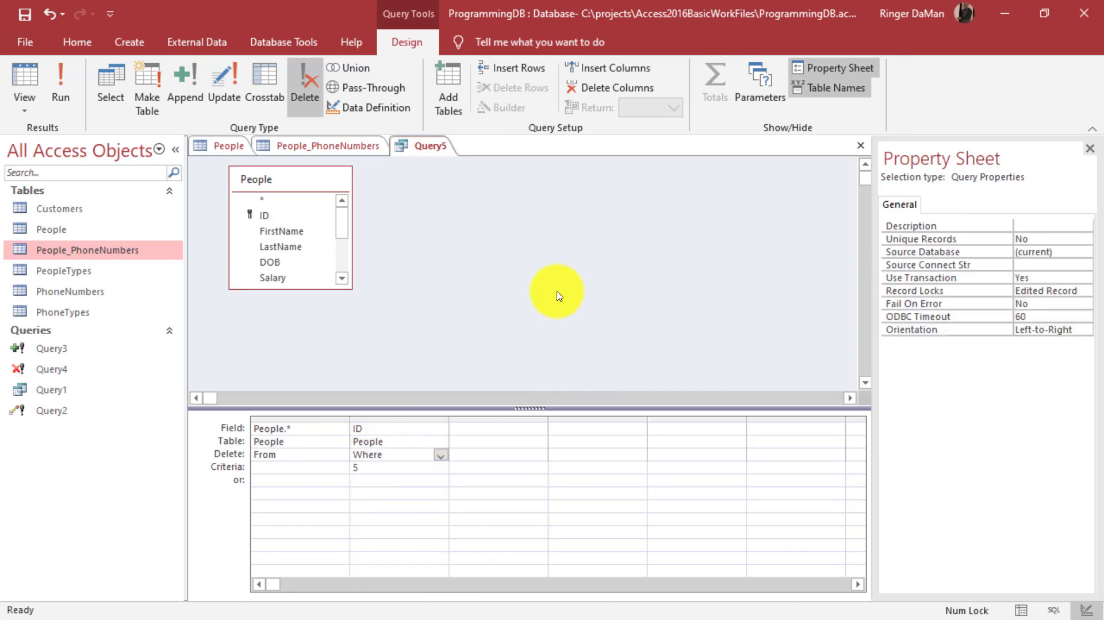
{"action": "left_click", "coordinate": [397, 466]}
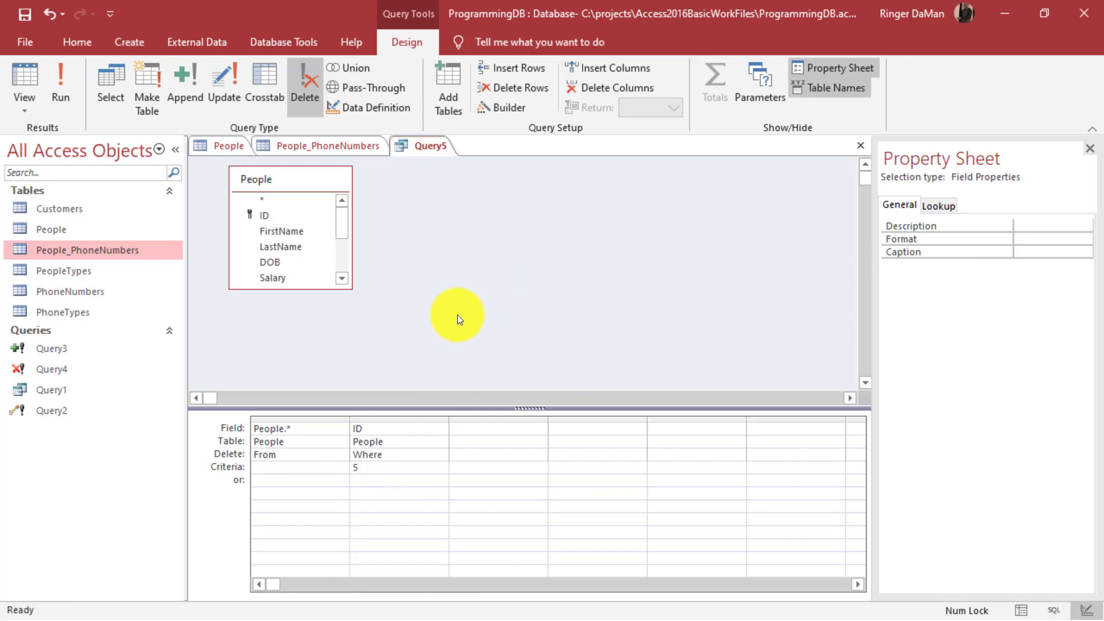
{"action": "left_click", "coordinate": [223, 138]}
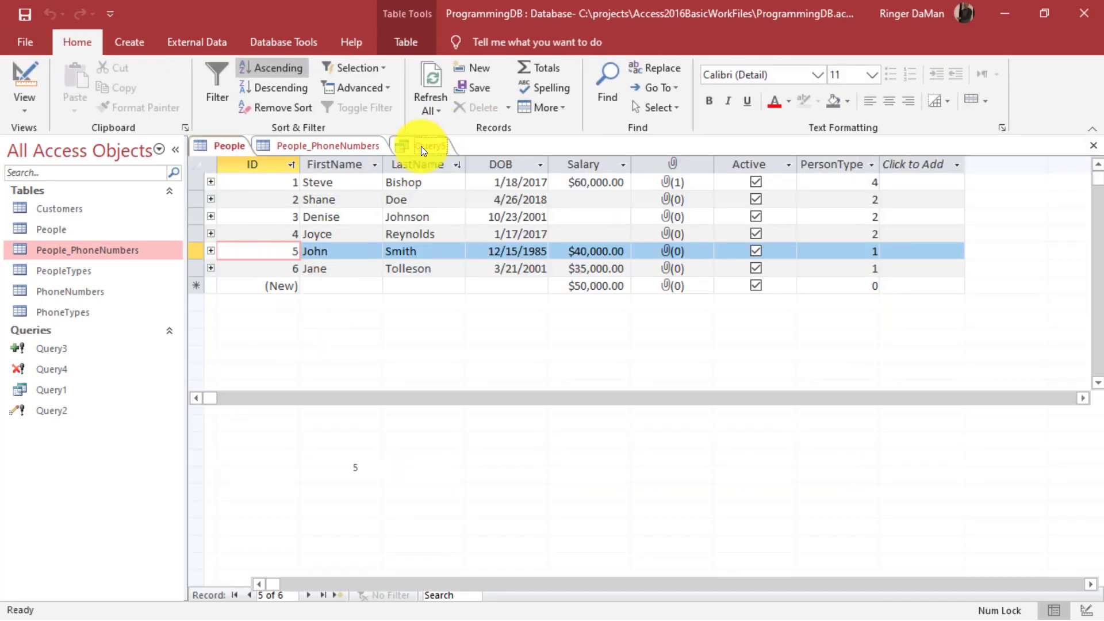
{"action": "left_click", "coordinate": [421, 146]}
{"action": "left_click", "coordinate": [477, 315]}
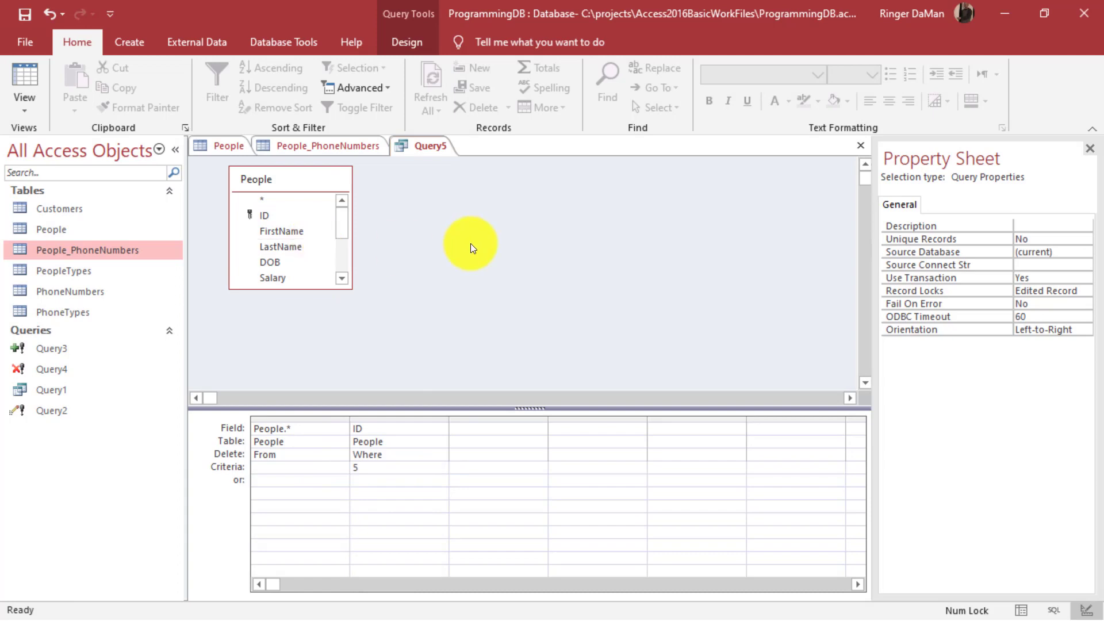
Run Query5 and confirm deleting the one matching row for person ID 5
{"action": "left_click", "coordinate": [409, 44]}
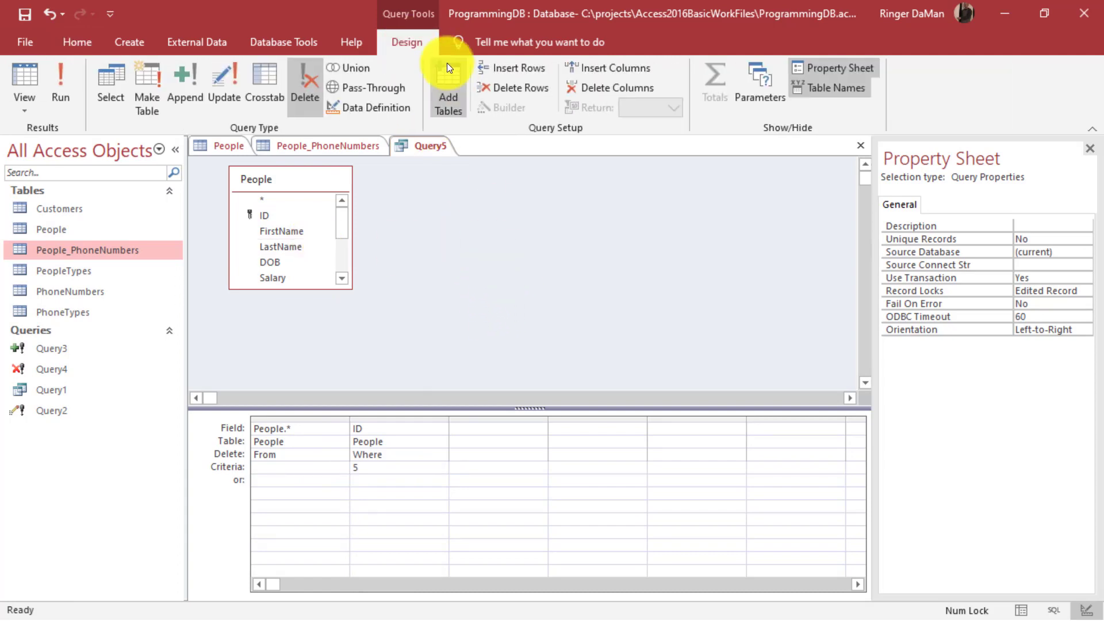
{"action": "left_click", "coordinate": [60, 95]}
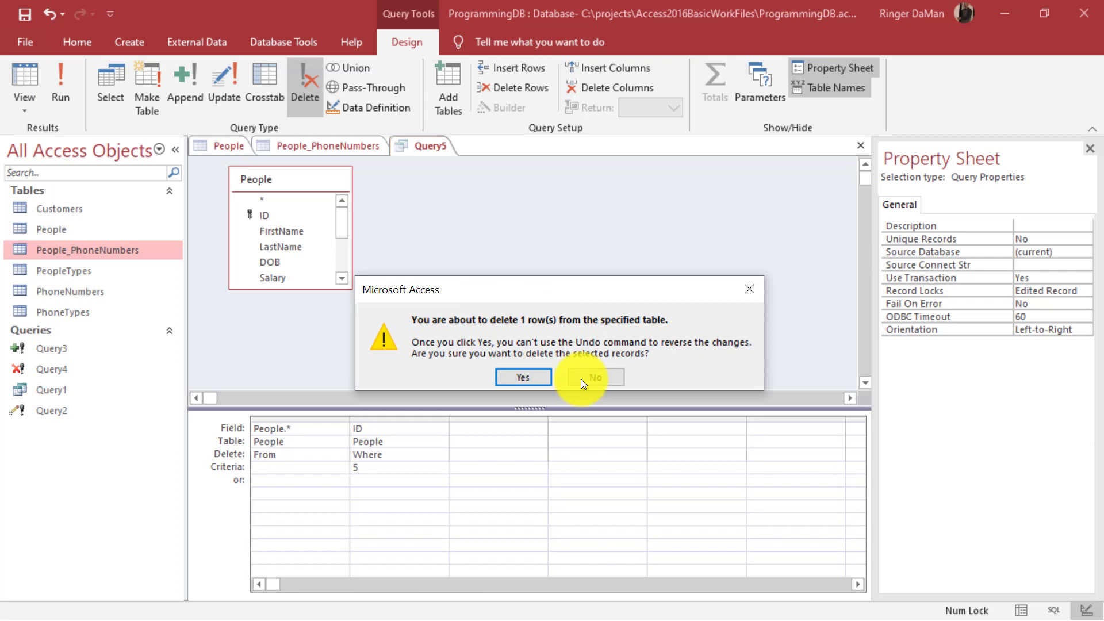
{"action": "left_click", "coordinate": [535, 377]}
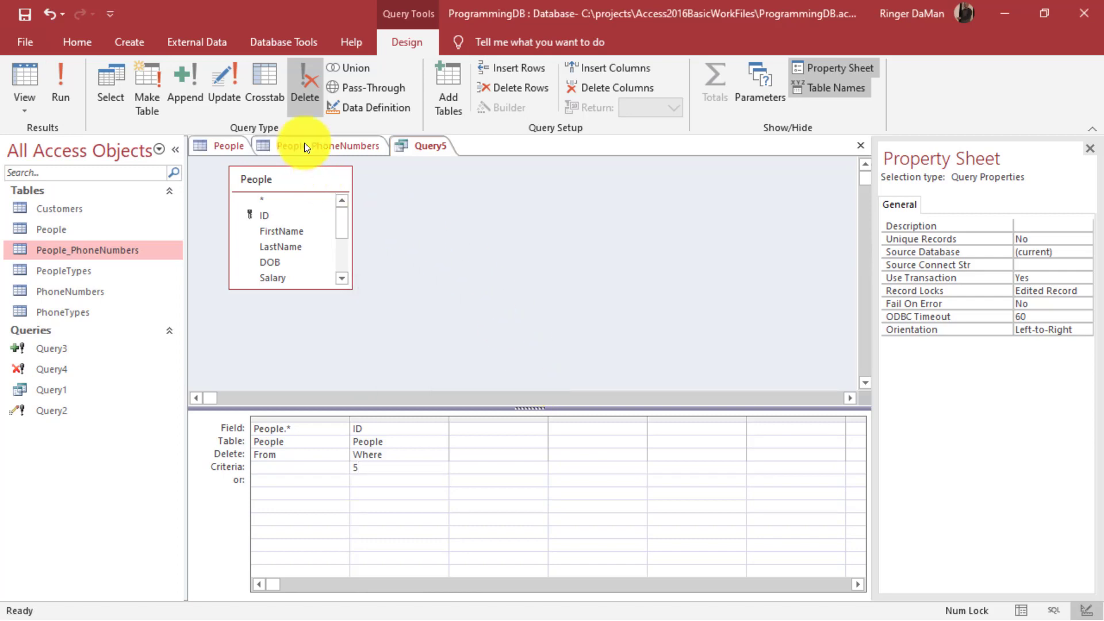
Check People_PhoneNumbers, where PersonId 5's two phone records now read #Deleted
{"action": "left_click", "coordinate": [339, 151]}
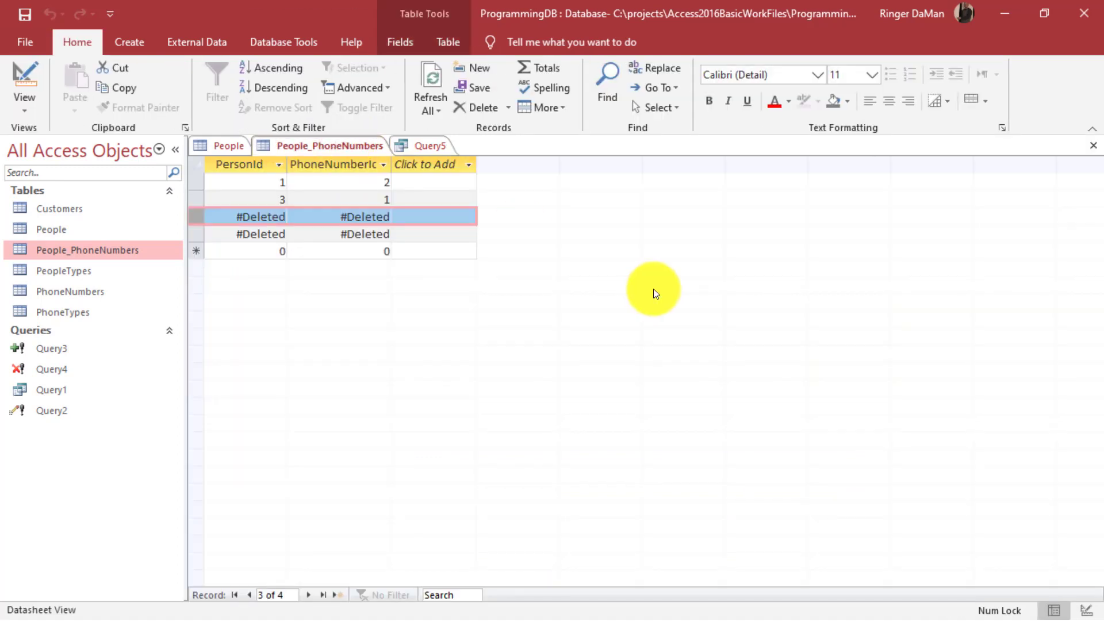
{"action": "left_click", "coordinate": [423, 145]}
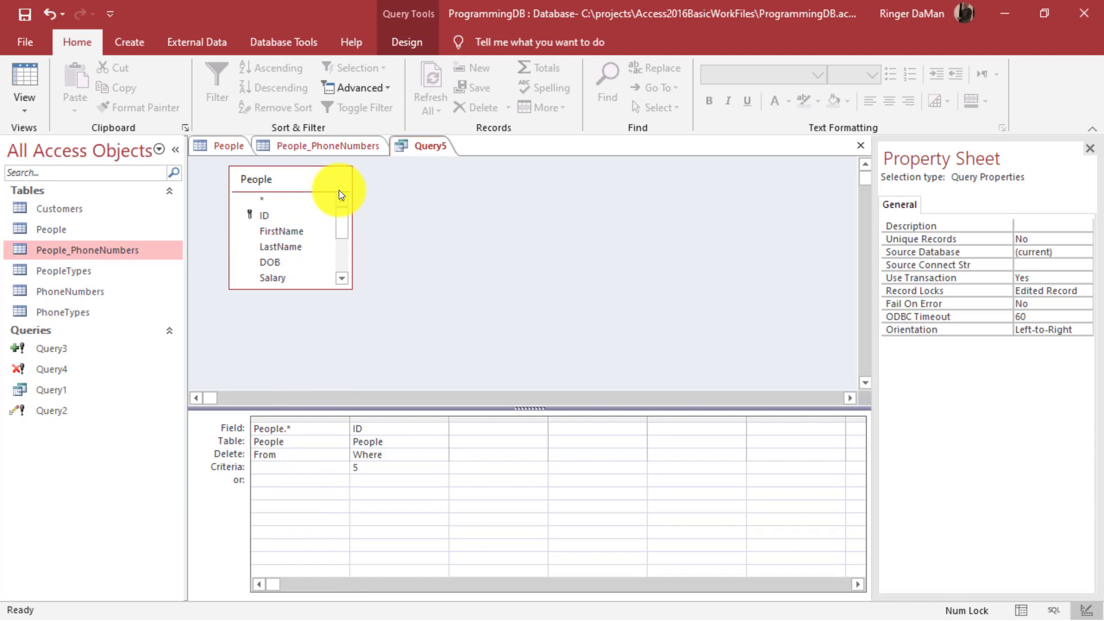
{"action": "left_click", "coordinate": [339, 147]}
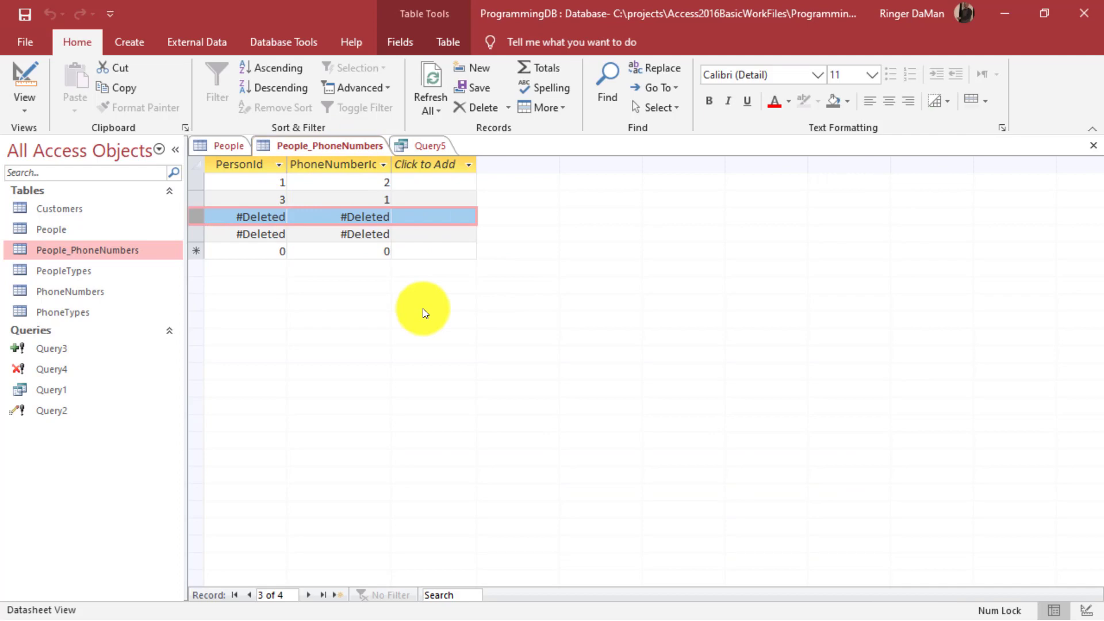
{"action": "left_click", "coordinate": [272, 41]}
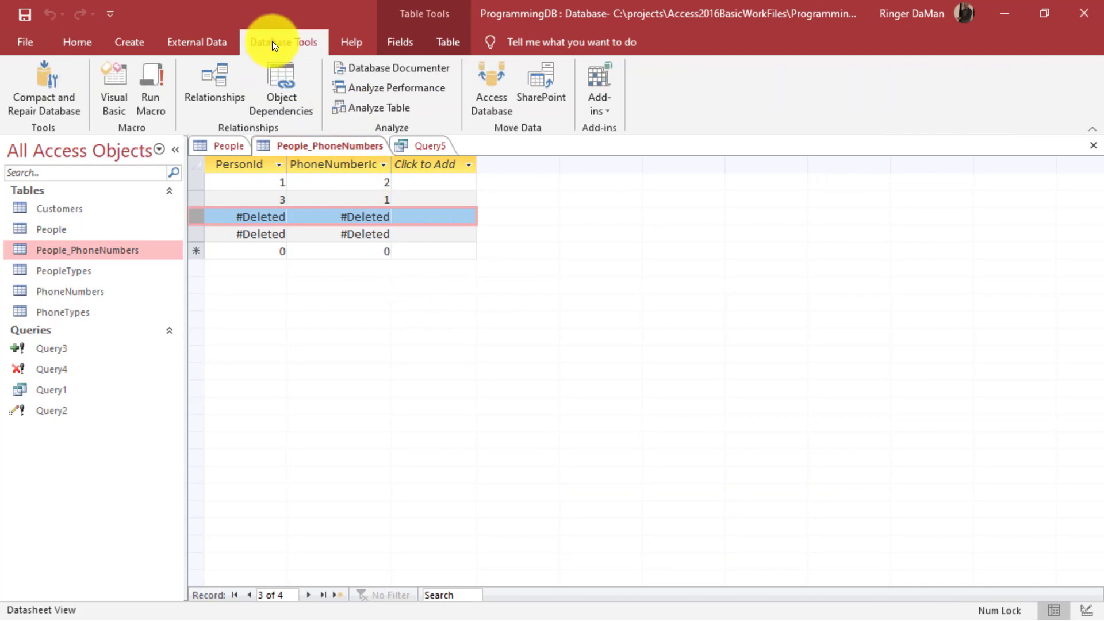
{"action": "left_click", "coordinate": [246, 84]}
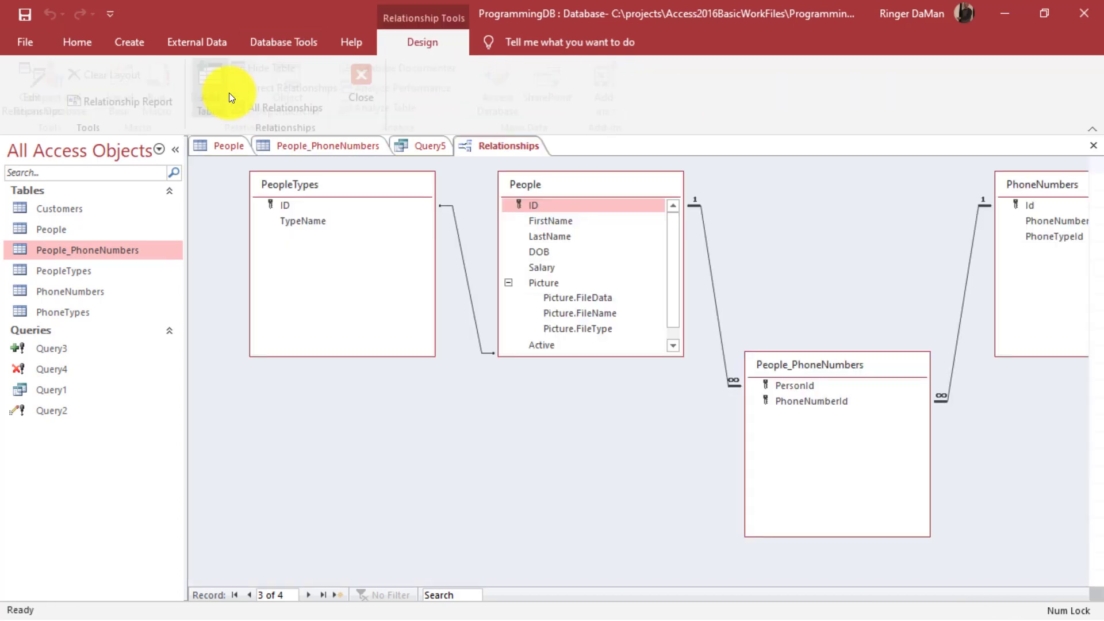
{"action": "left_click", "coordinate": [712, 276]}
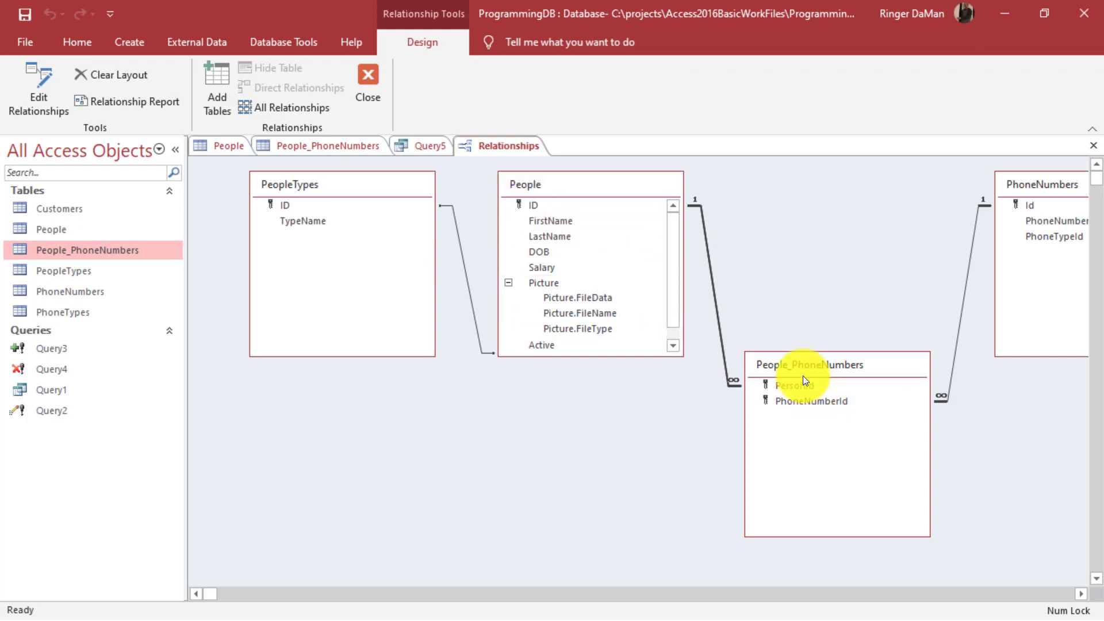
{"action": "right_click", "coordinate": [714, 294]}
{"action": "left_click", "coordinate": [737, 307]}
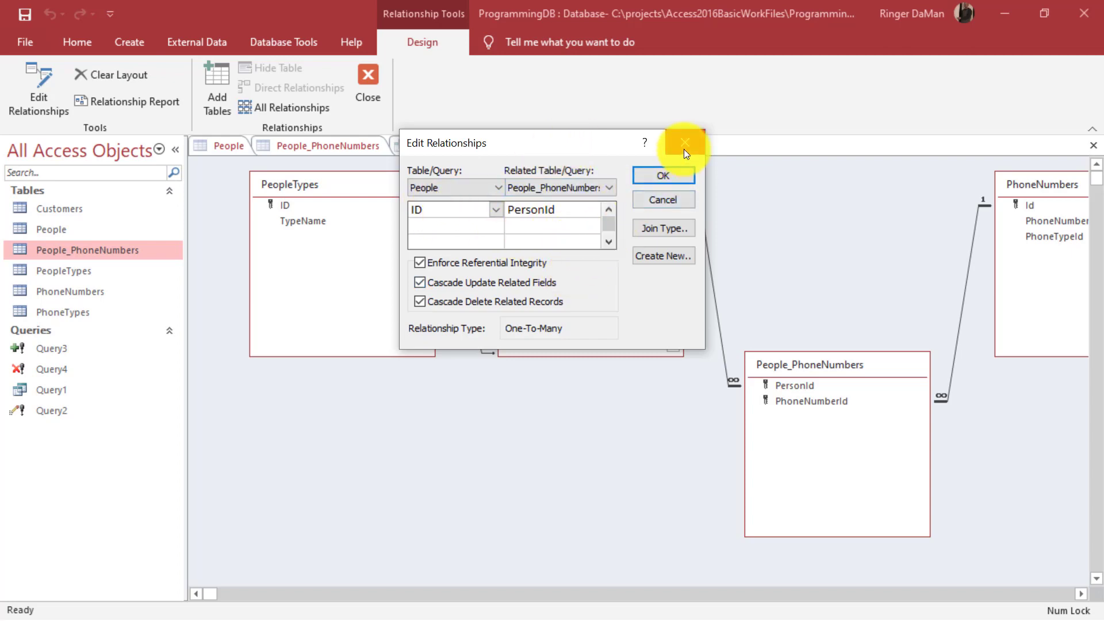
{"action": "left_click", "coordinate": [662, 177]}
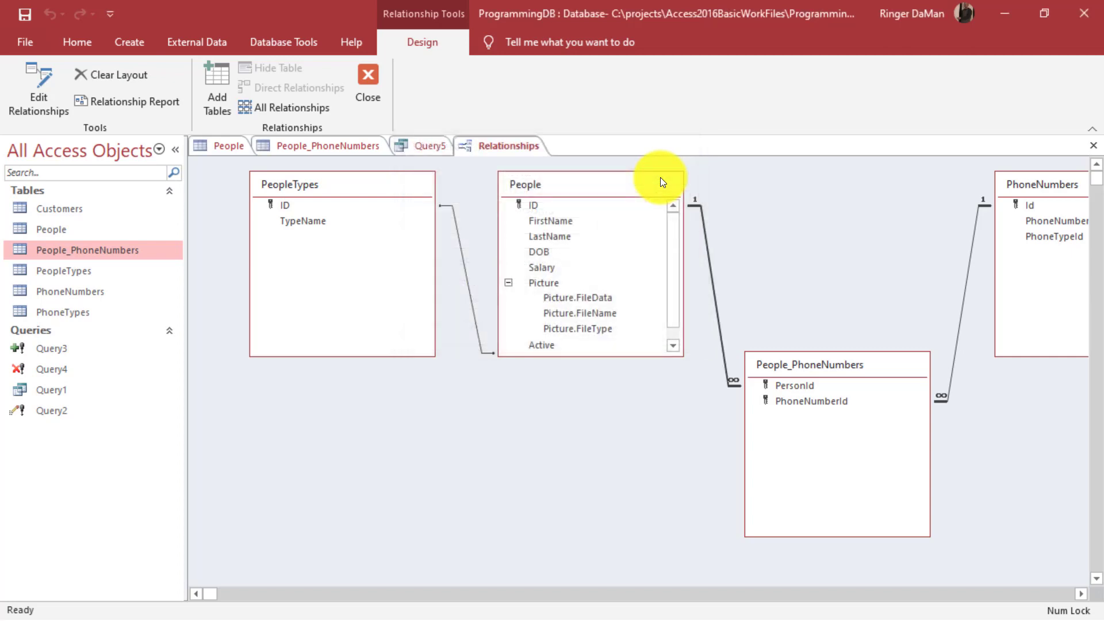
{"action": "left_click", "coordinate": [358, 84]}
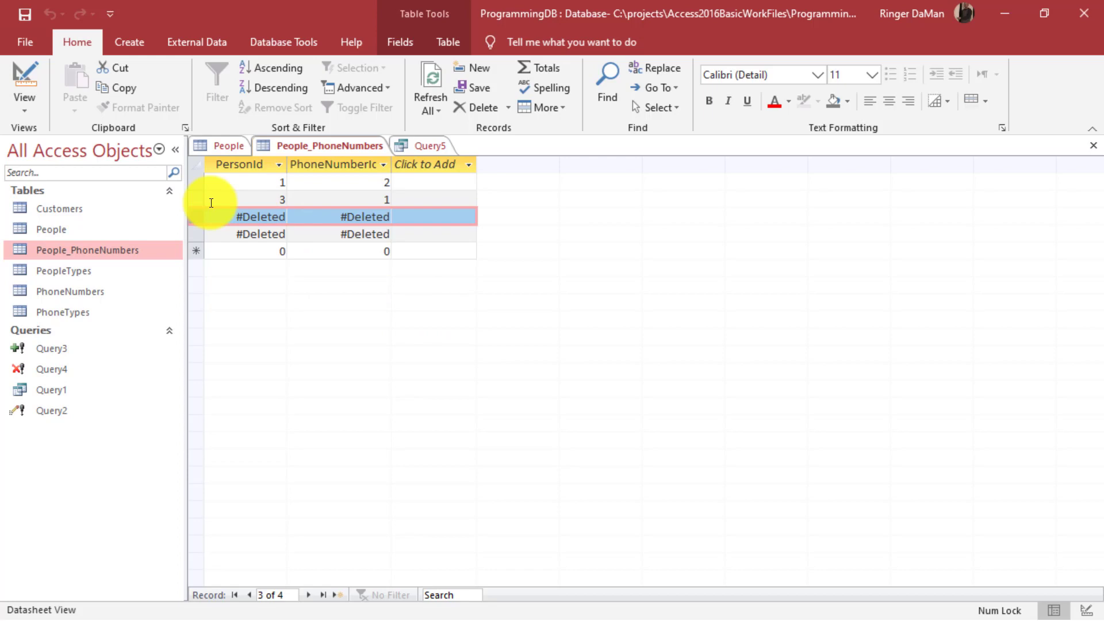
Compare the People and People_PhoneNumbers datasheets, select the Active column, and finish on People
{"action": "left_click", "coordinate": [229, 145]}
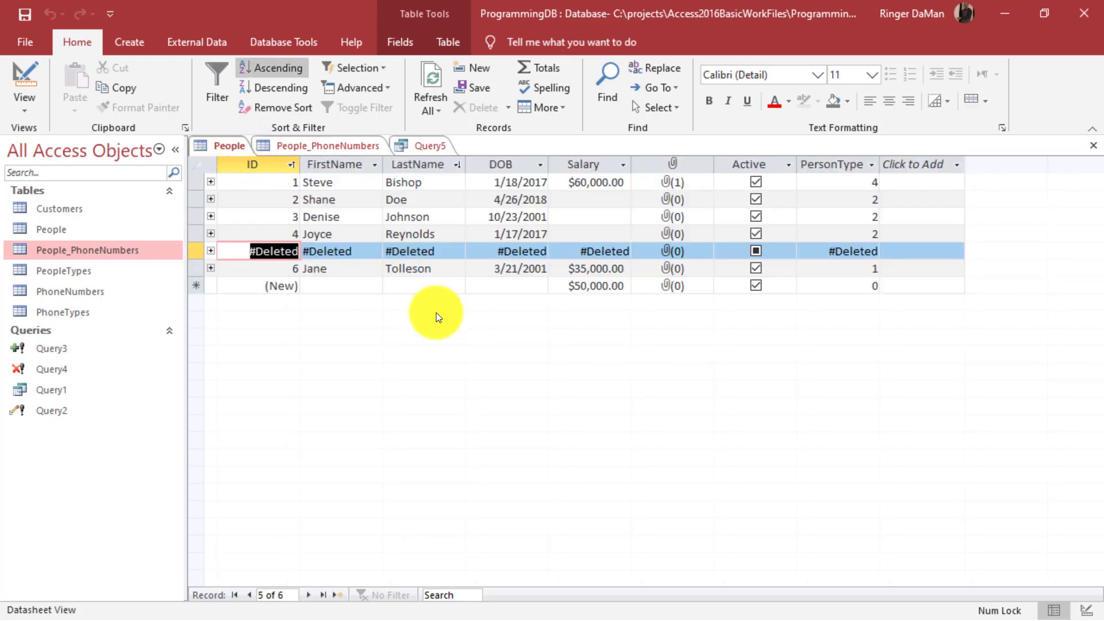
{"action": "left_click", "coordinate": [313, 146]}
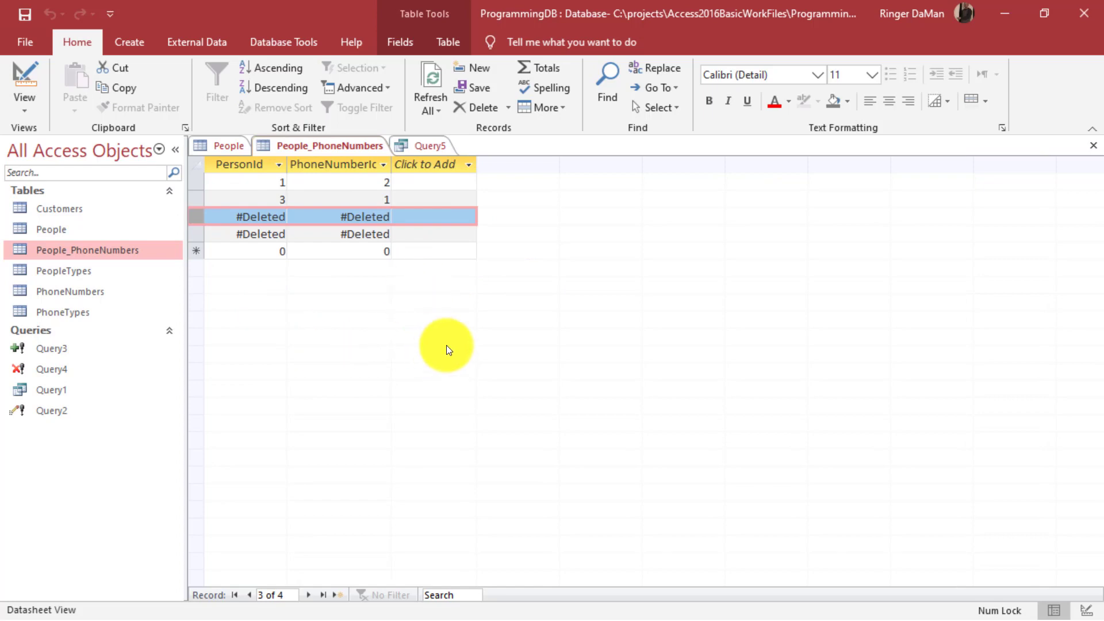
{"action": "left_click", "coordinate": [229, 142]}
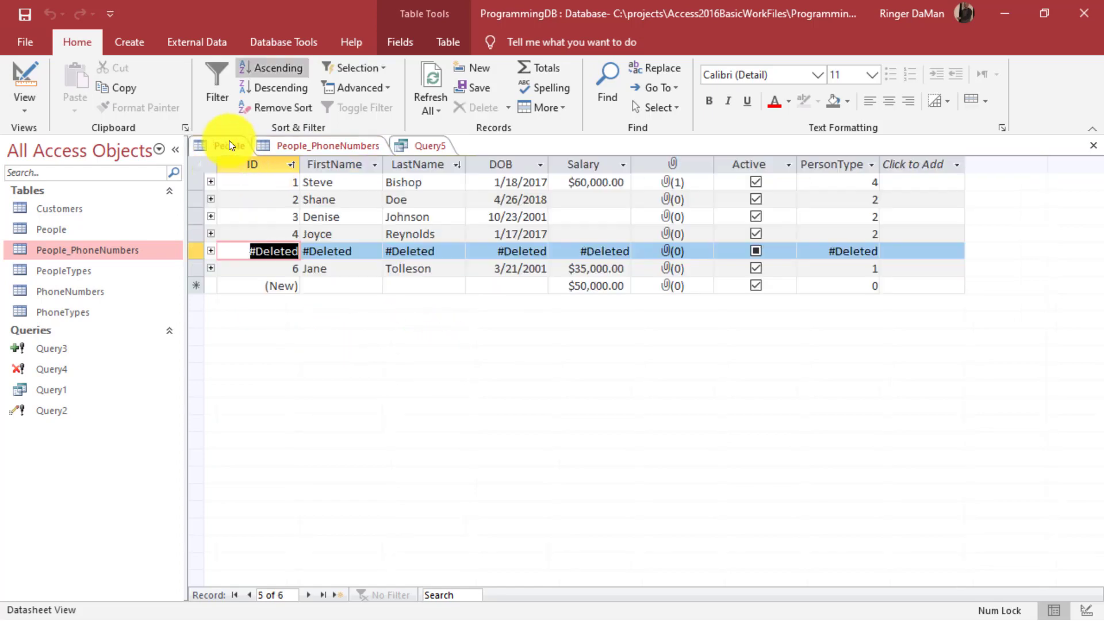
{"action": "left_click", "coordinate": [755, 167]}
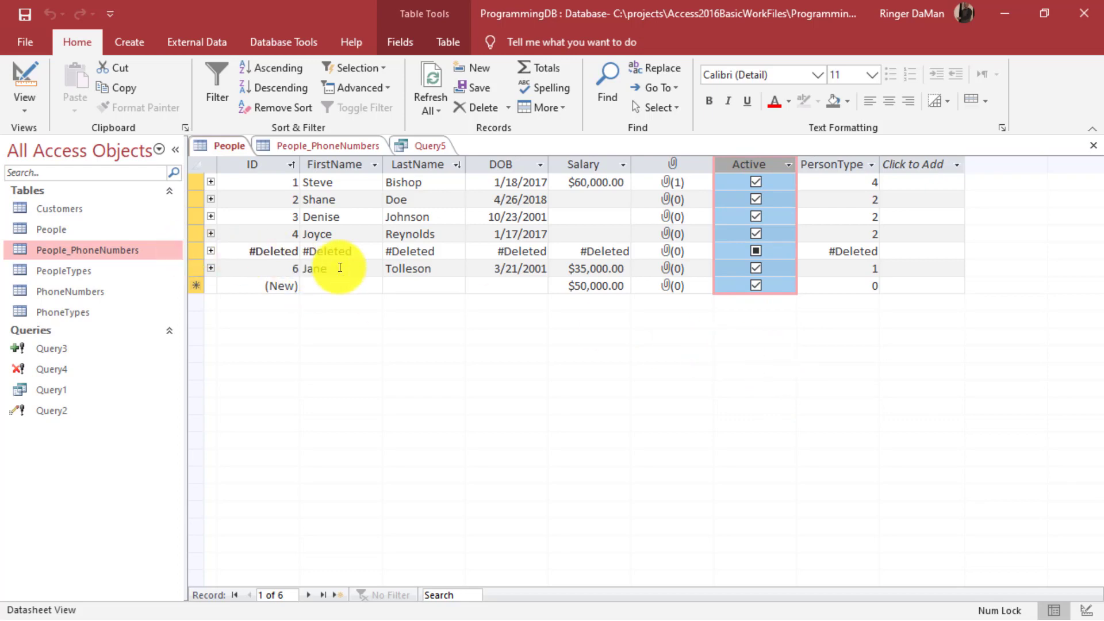
{"action": "left_click", "coordinate": [340, 147]}
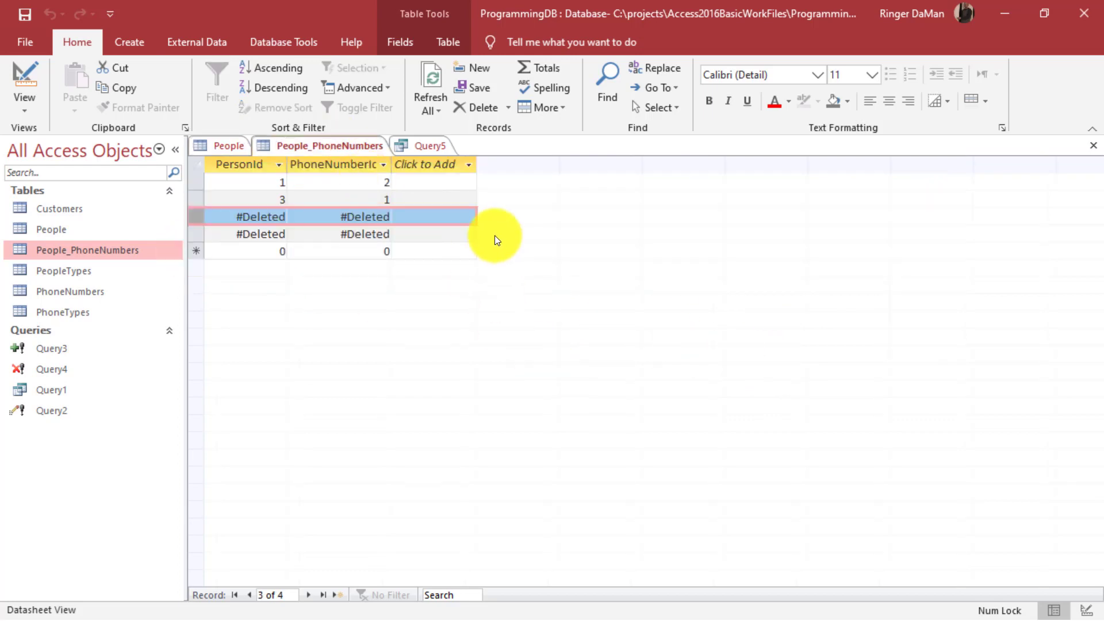
{"action": "left_click", "coordinate": [211, 139]}
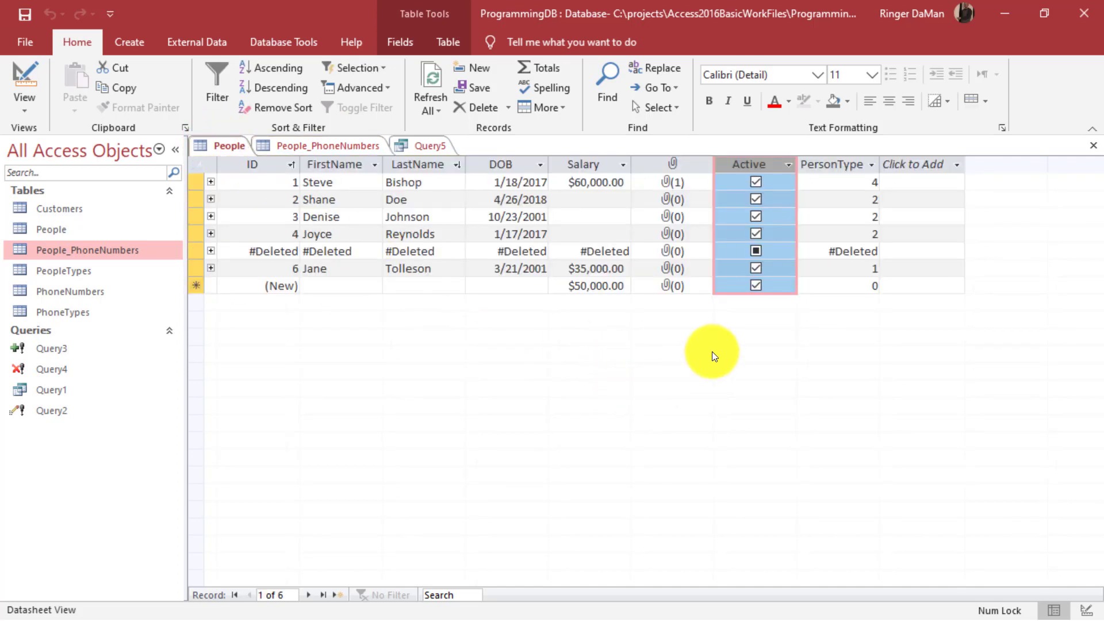